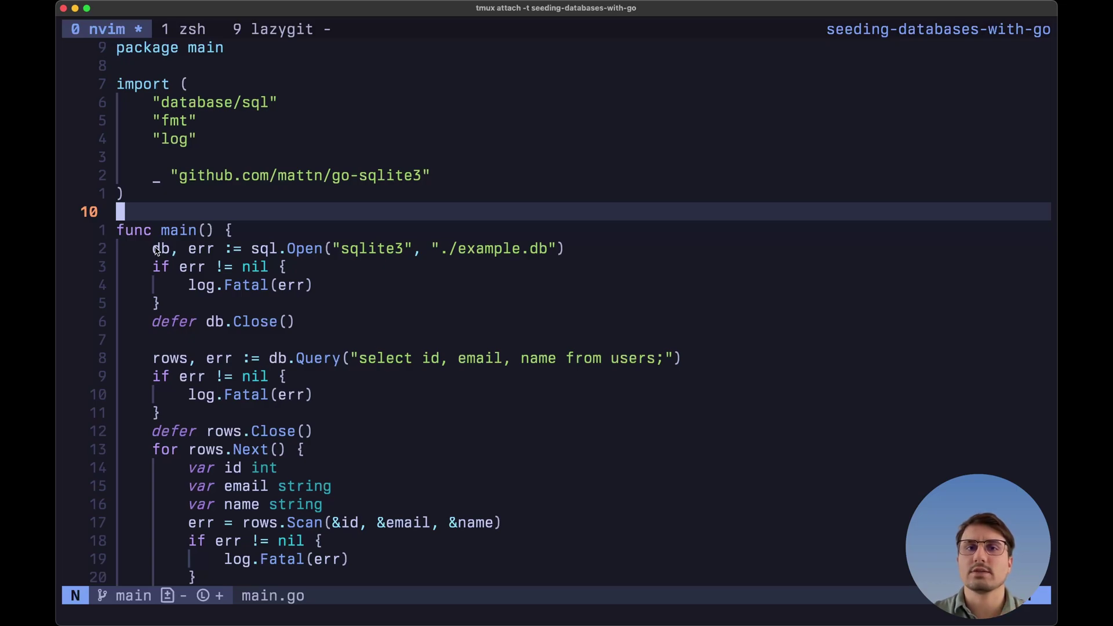
# Inspect the db declaration and sql.Open call in the editor.
pyautogui.click(155, 250)
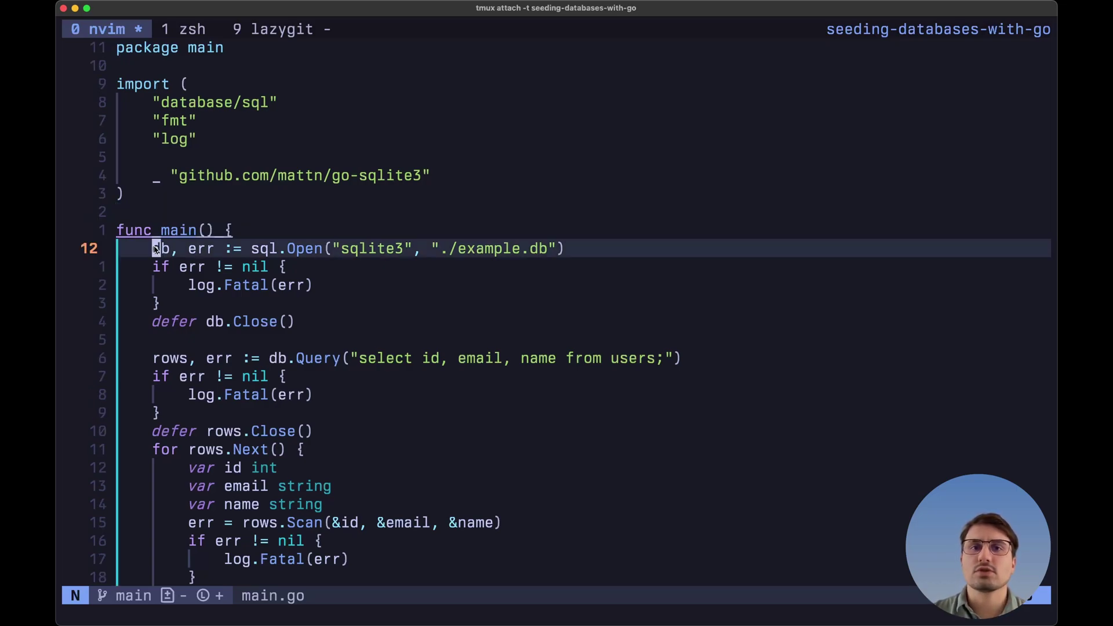
pyautogui.press('$')
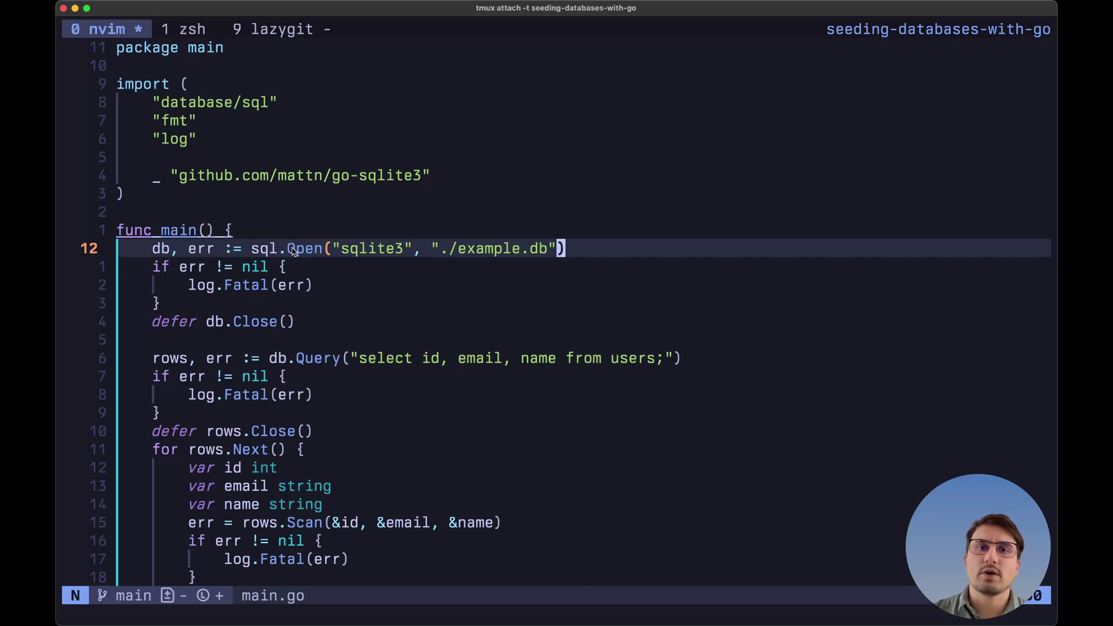
pyautogui.scroll(-3, 293, 249)
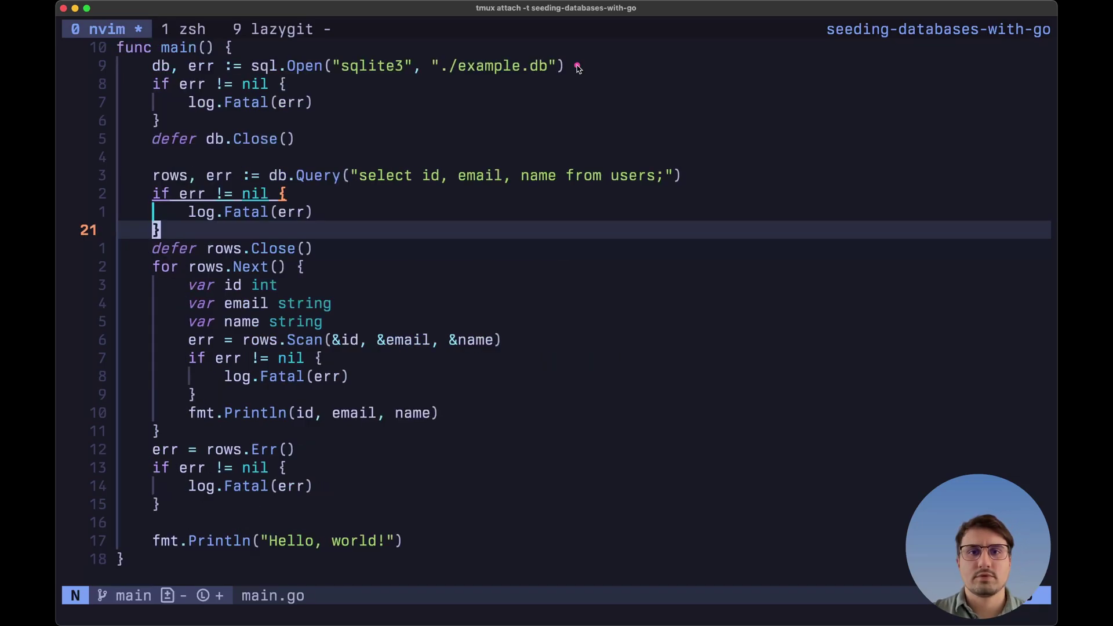
pyautogui.moveTo(576, 67); pyautogui.dragTo(626, 67)
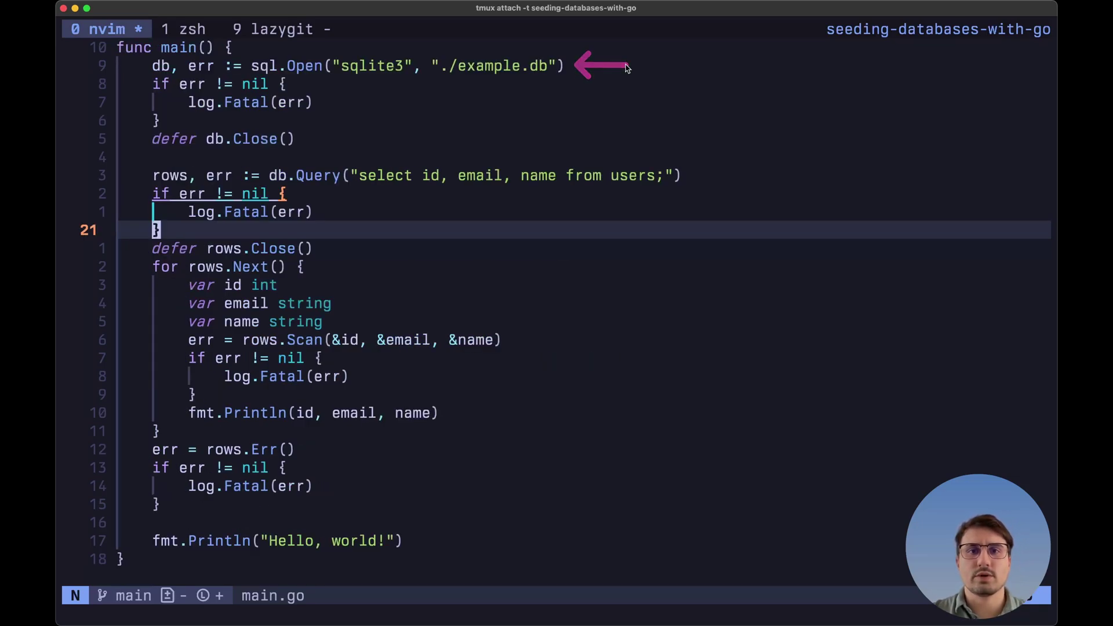
pyautogui.moveTo(305, 141); pyautogui.dragTo(343, 141)
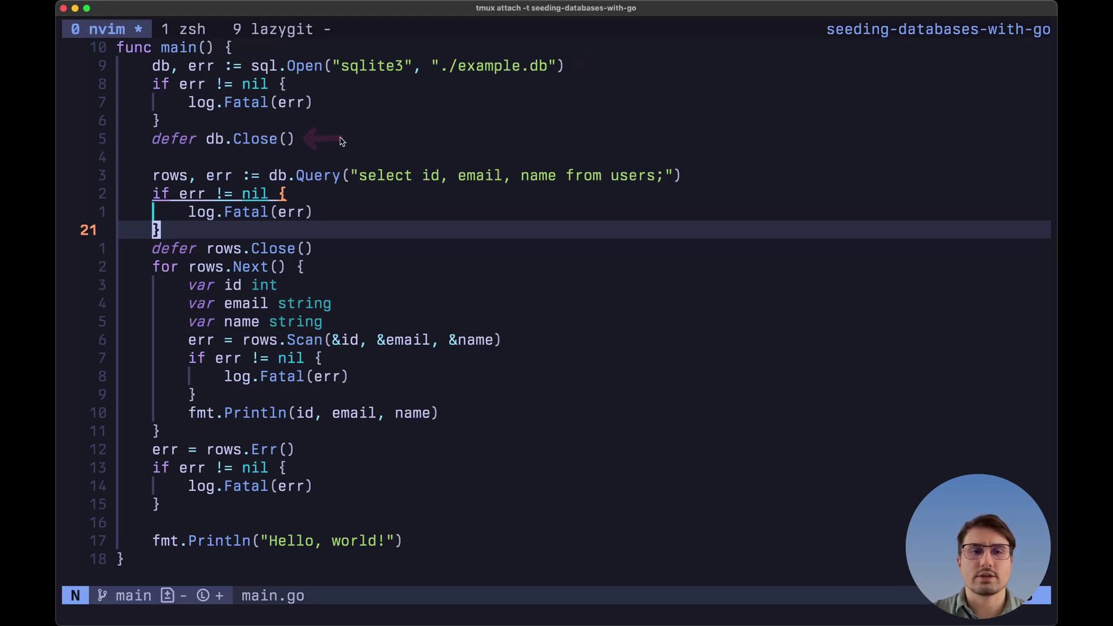
pyautogui.moveTo(690, 175); pyautogui.dragTo(726, 178)
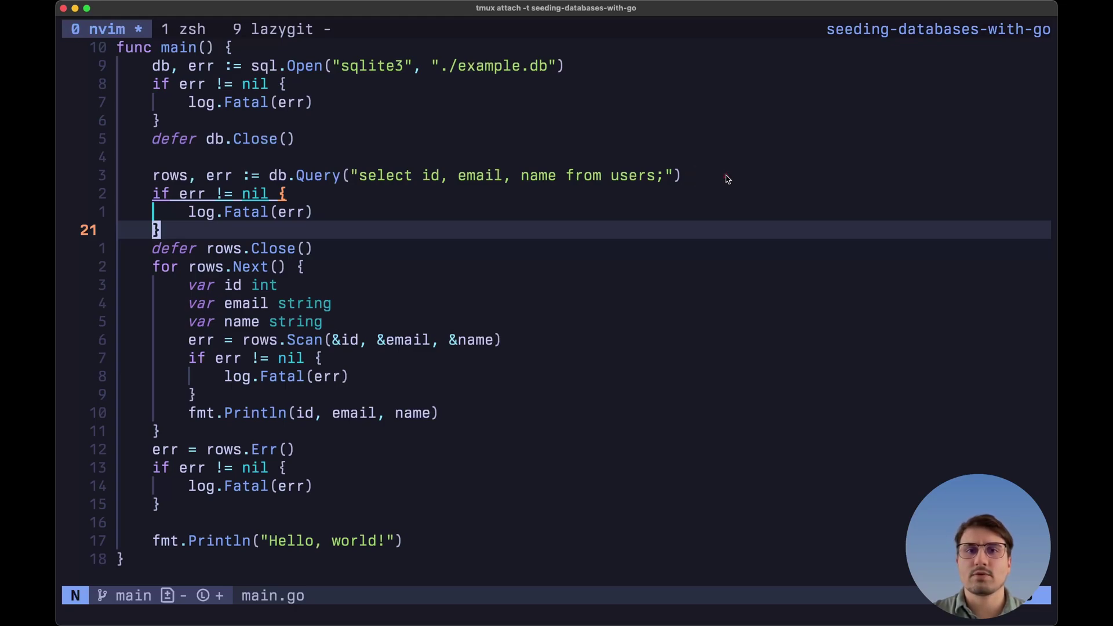
pyautogui.moveTo(506, 339); pyautogui.dragTo(545, 341)
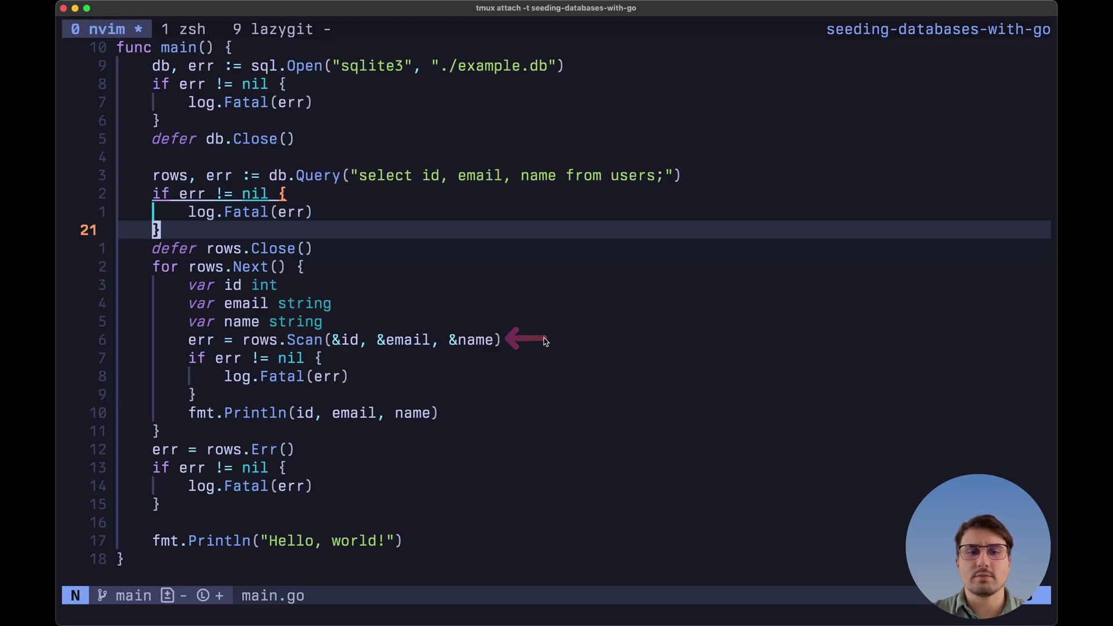
pyautogui.moveTo(448, 414); pyautogui.dragTo(490, 415)
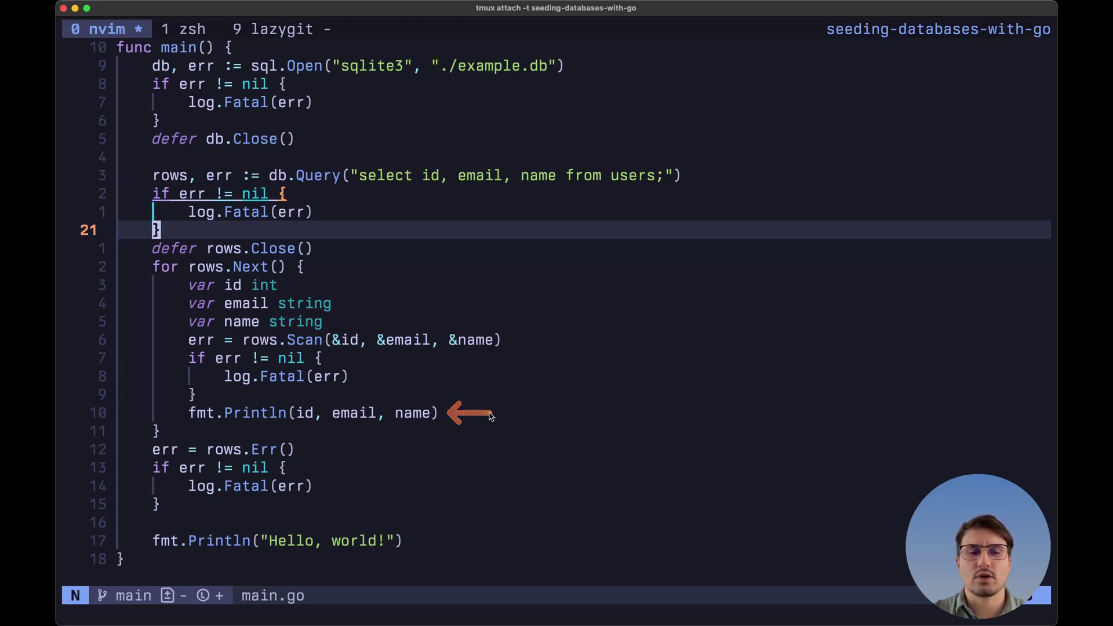
# In sqlite3, create the users table (id, email, name) with unique index idx_users_email.
pyautogui.hotkey('ctrl', 'b')
pyautogui.press('1')
pyautogui.moveTo(572, 63); pyautogui.dragTo(597, 100)
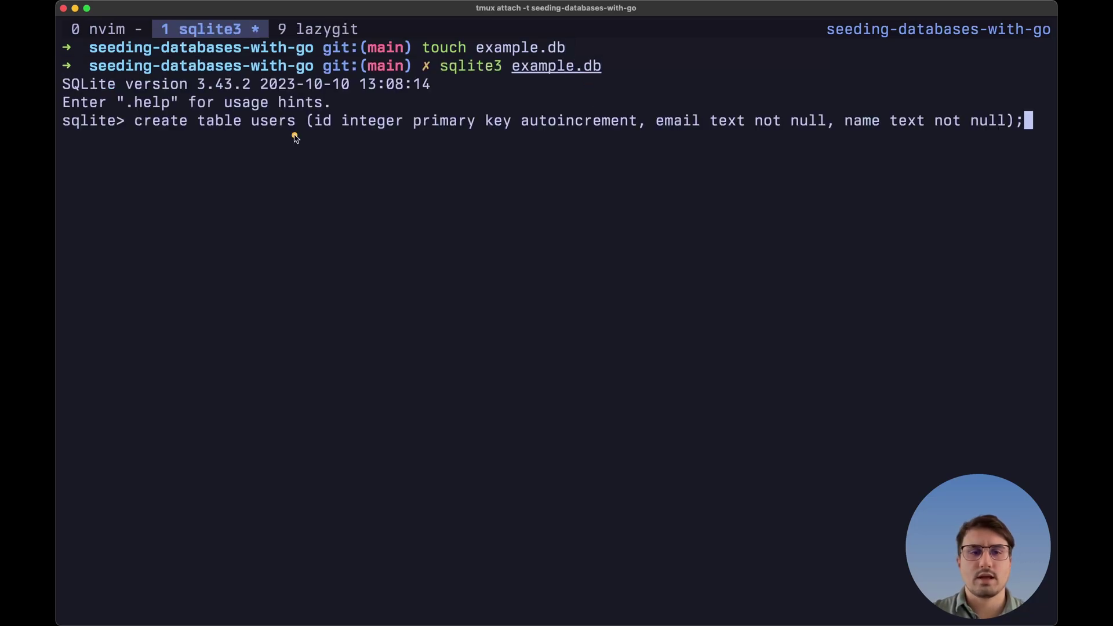
pyautogui.moveTo(293, 138)
pyautogui.mouseDown()
pyautogui.moveTo(303, 152)
pyautogui.moveTo(281, 209)
pyautogui.mouseUp()
pyautogui.press('Return')
pyautogui.write('create unique index idx_users_email on users (email);')
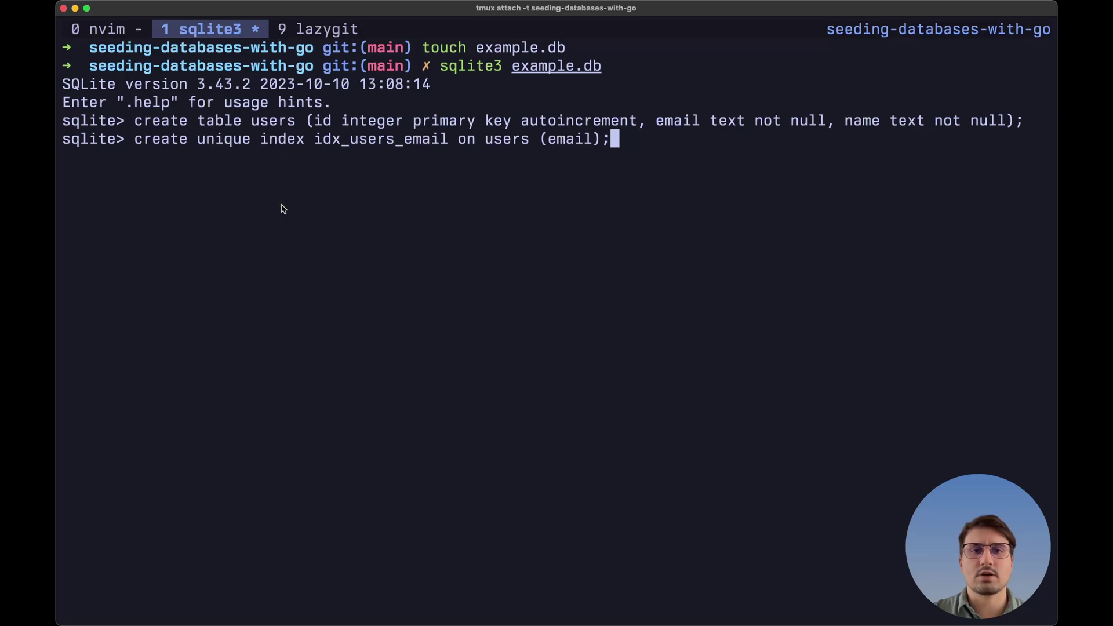
pyautogui.hotkey('ctrl', 'b')
pyautogui.press('0')
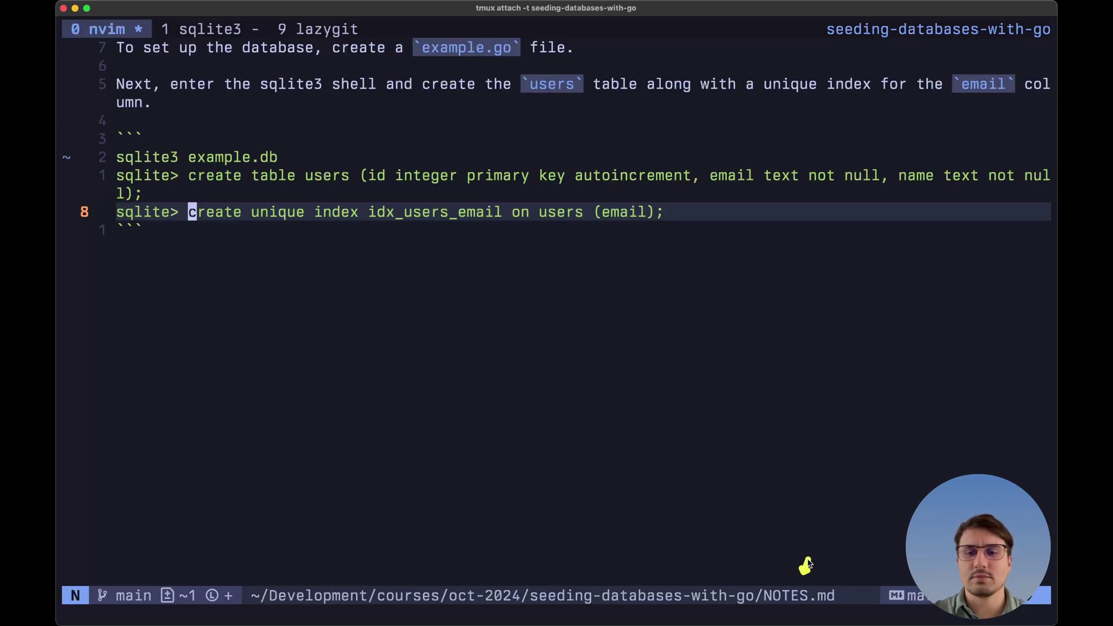
# Review the sqlite3 command in NOTES.md and add a Taskfile.yml entry in oil.
pyautogui.moveTo(803, 574); pyautogui.dragTo(822, 522)
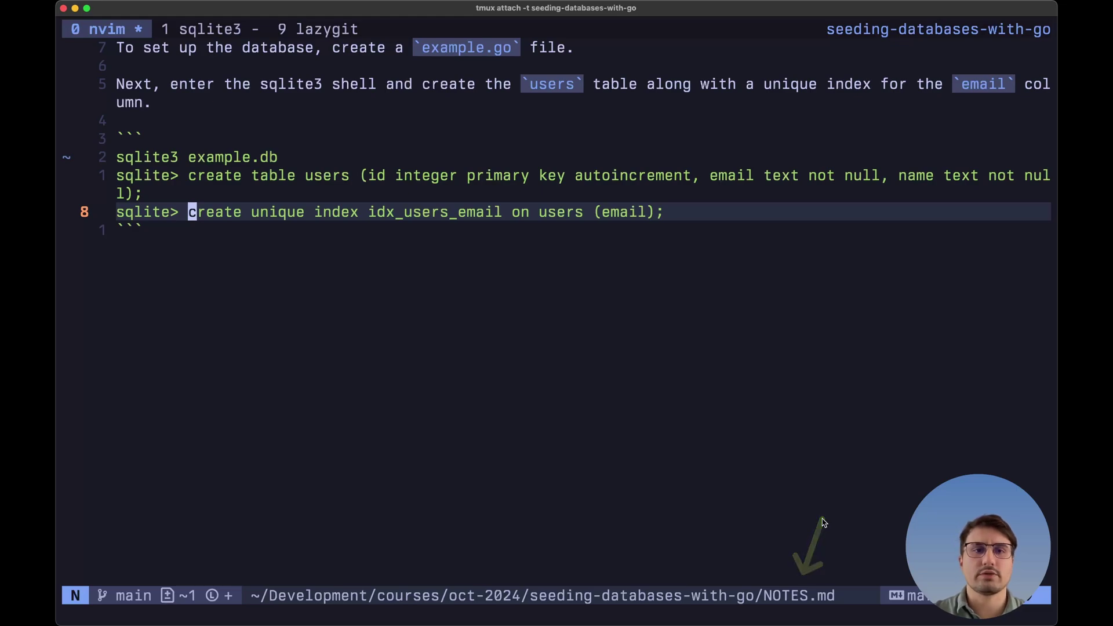
pyautogui.press('k')
pyautogui.press('k')
pyautogui.press('k')
pyautogui.press('0')
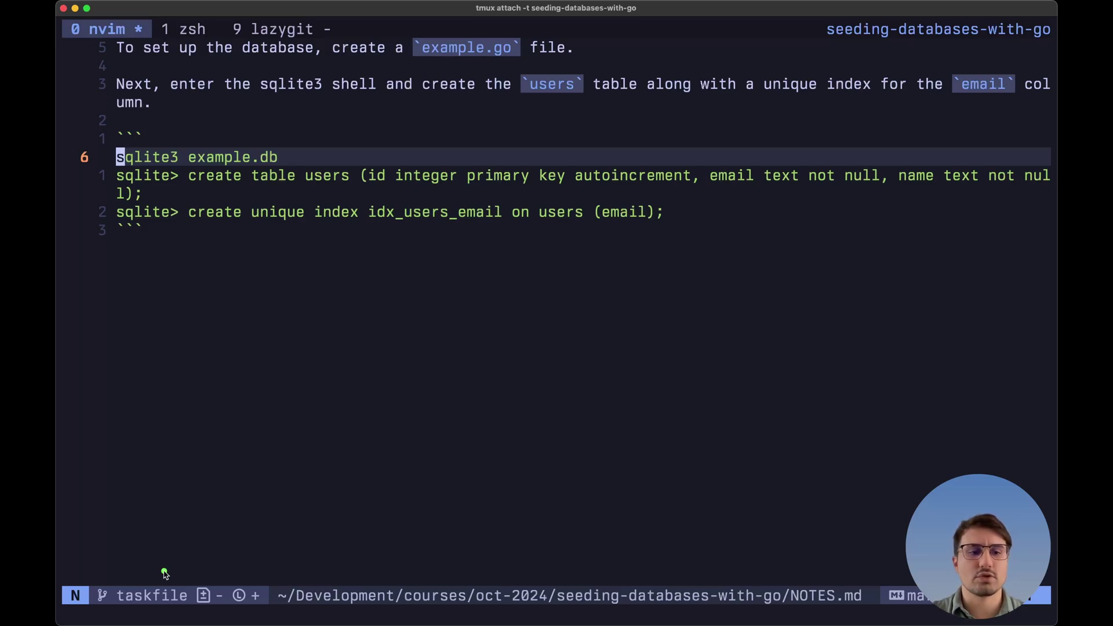
pyautogui.moveTo(157, 556); pyautogui.dragTo(185, 525)
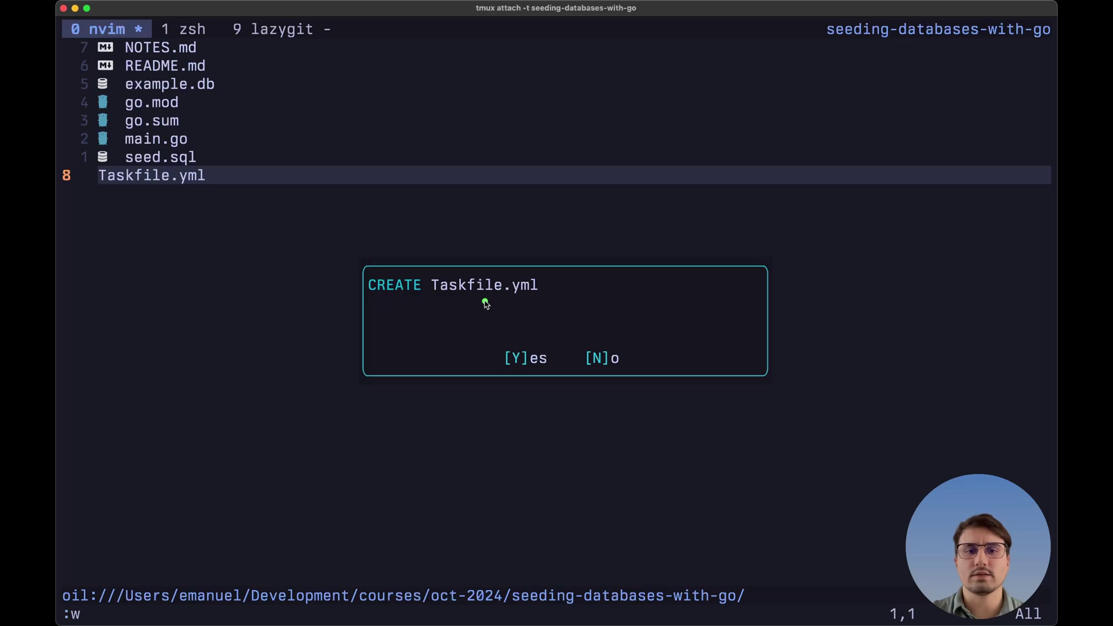
# Write Taskfile.yml: version "3" and a silent seed task running 'sqlite3 -init seed.sql example.db .quit'.
pyautogui.moveTo(485, 339); pyautogui.dragTo(484, 295)
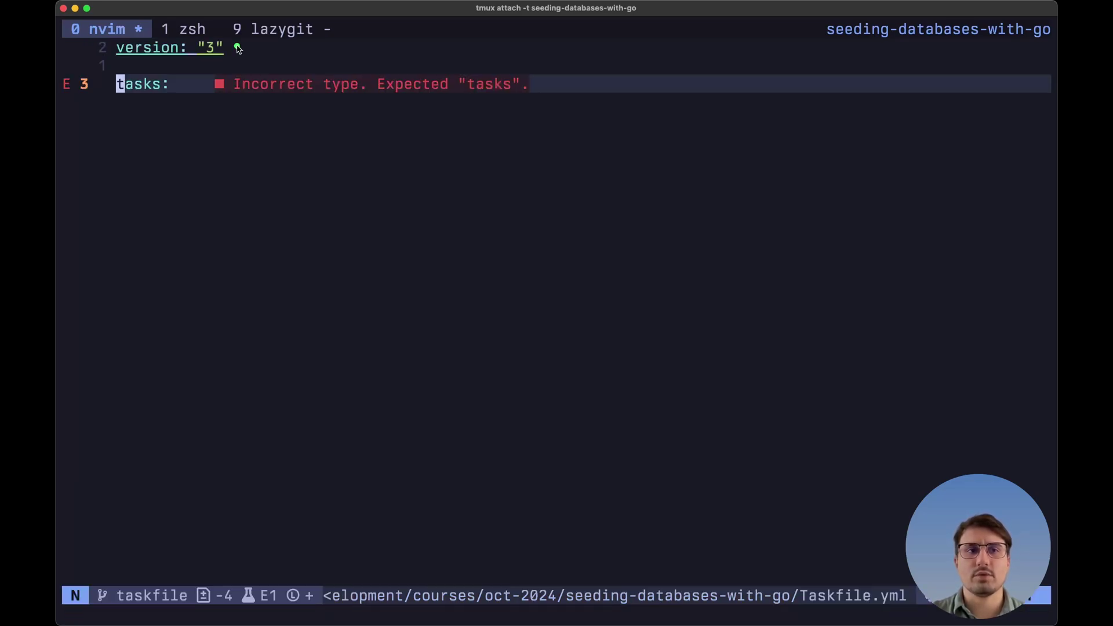
pyautogui.moveTo(237, 47); pyautogui.dragTo(280, 48)
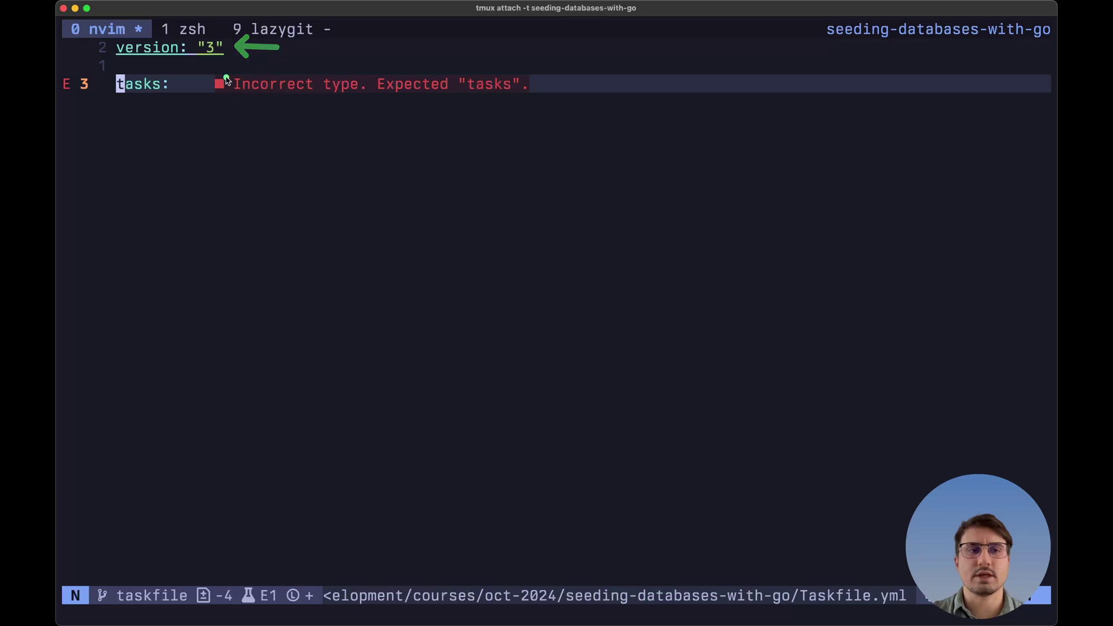
pyautogui.moveTo(179, 84); pyautogui.dragTo(217, 87)
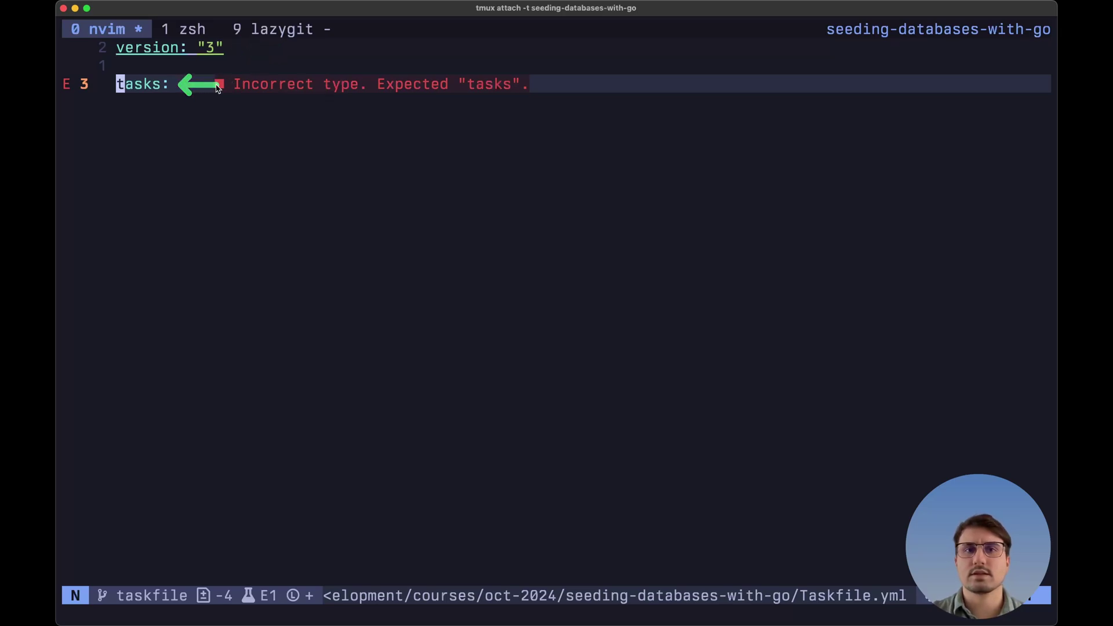
pyautogui.press('p')
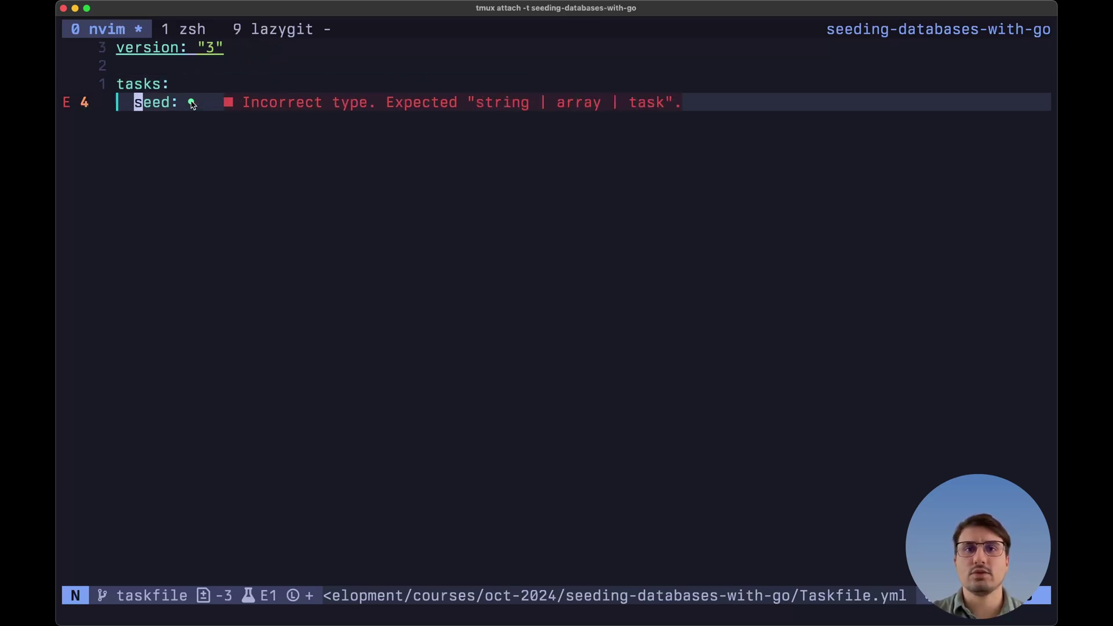
pyautogui.moveTo(192, 103)
pyautogui.mouseDown()
pyautogui.moveTo(224, 102)
pyautogui.moveTo(237, 121)
pyautogui.mouseUp()
pyautogui.press('p')
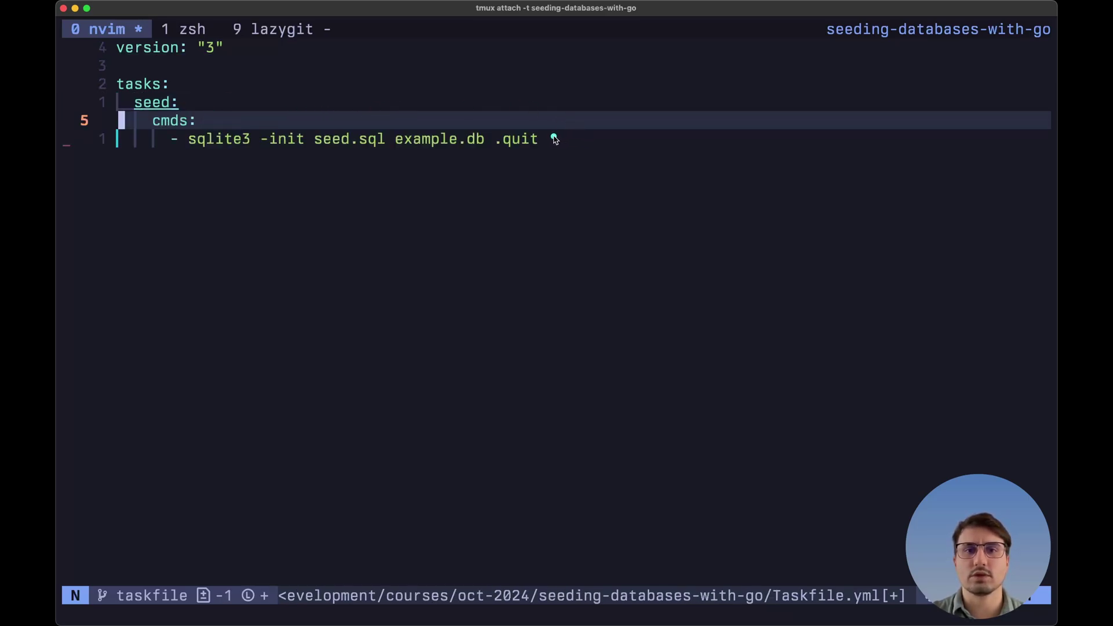
pyautogui.moveTo(554, 139); pyautogui.dragTo(588, 139)
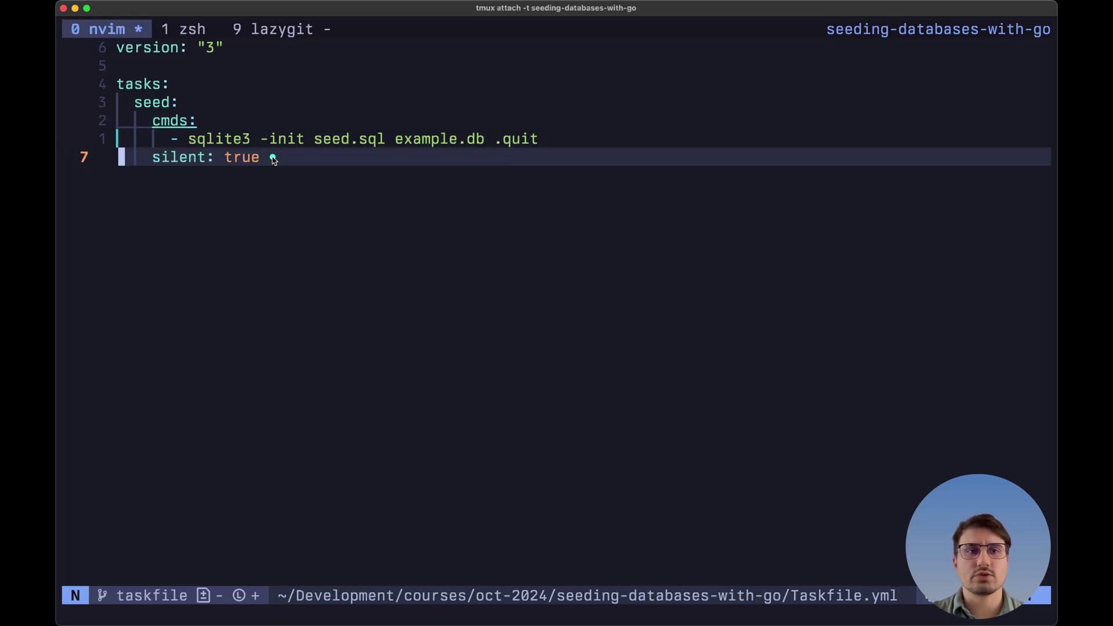
pyautogui.moveTo(273, 157); pyautogui.dragTo(313, 160)
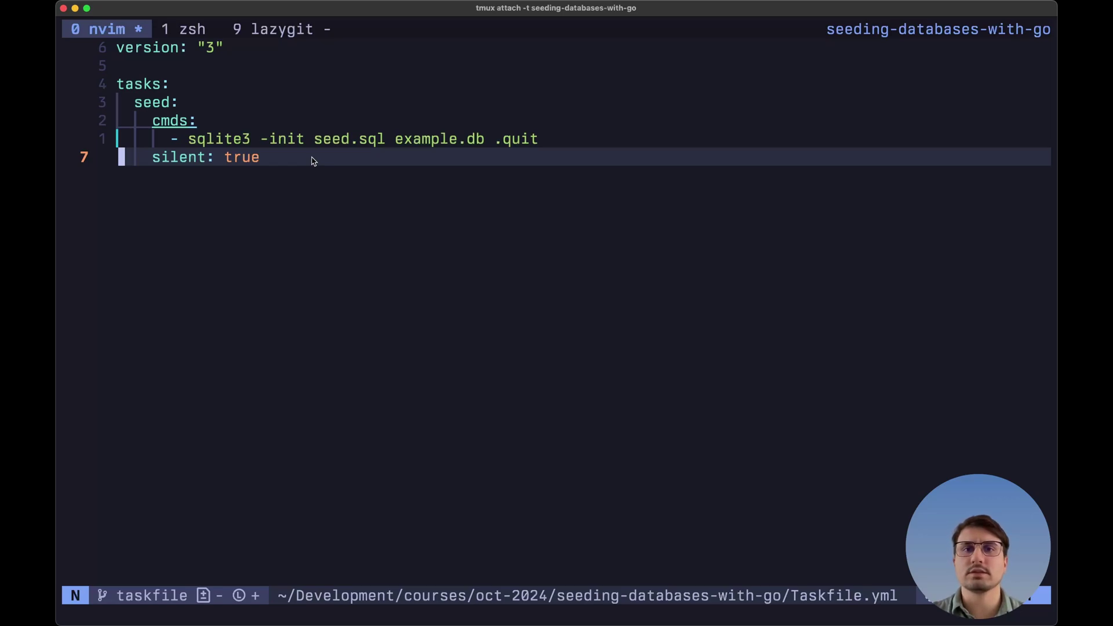
pyautogui.press('k')
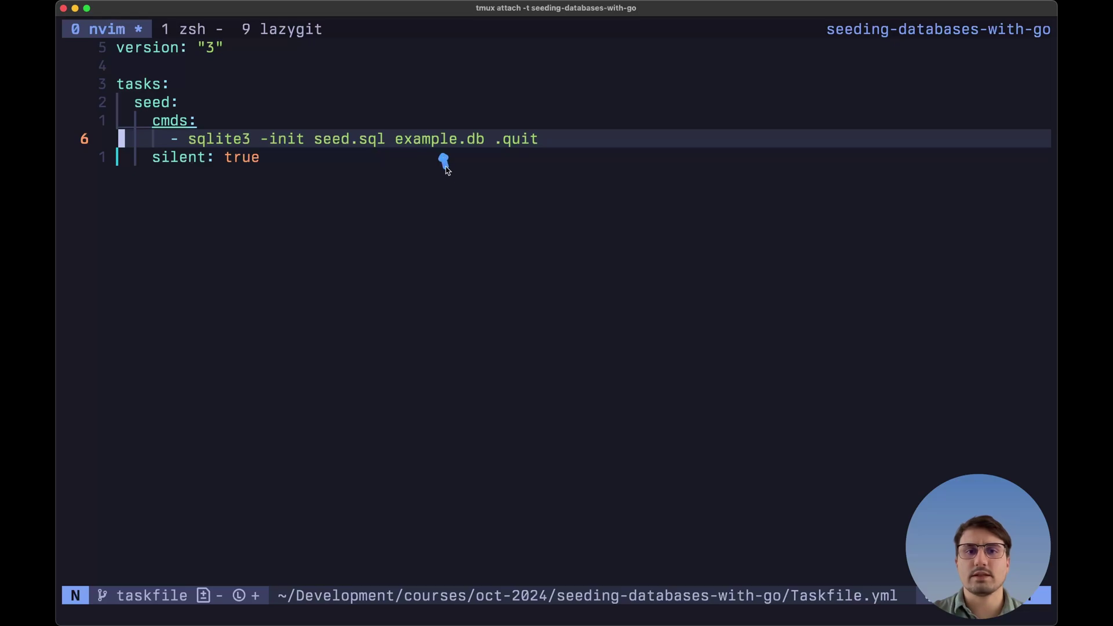
pyautogui.moveTo(443, 159); pyautogui.dragTo(452, 200)
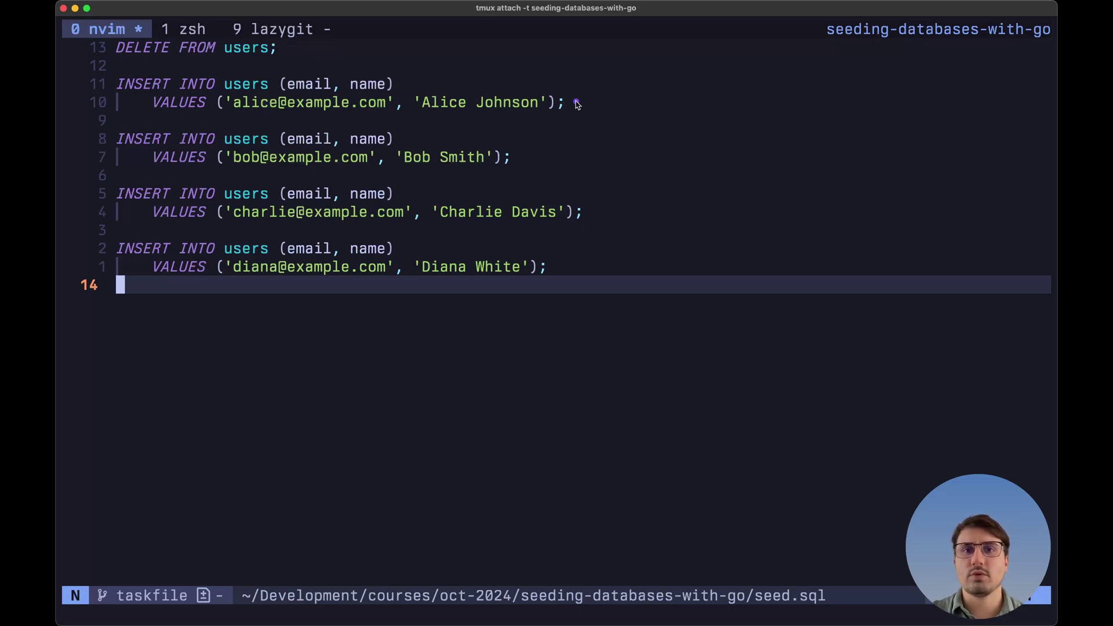
# Review seed.sql's DELETE and four user inserts, then bring the zsh window forward.
pyautogui.moveTo(576, 102); pyautogui.dragTo(633, 104)
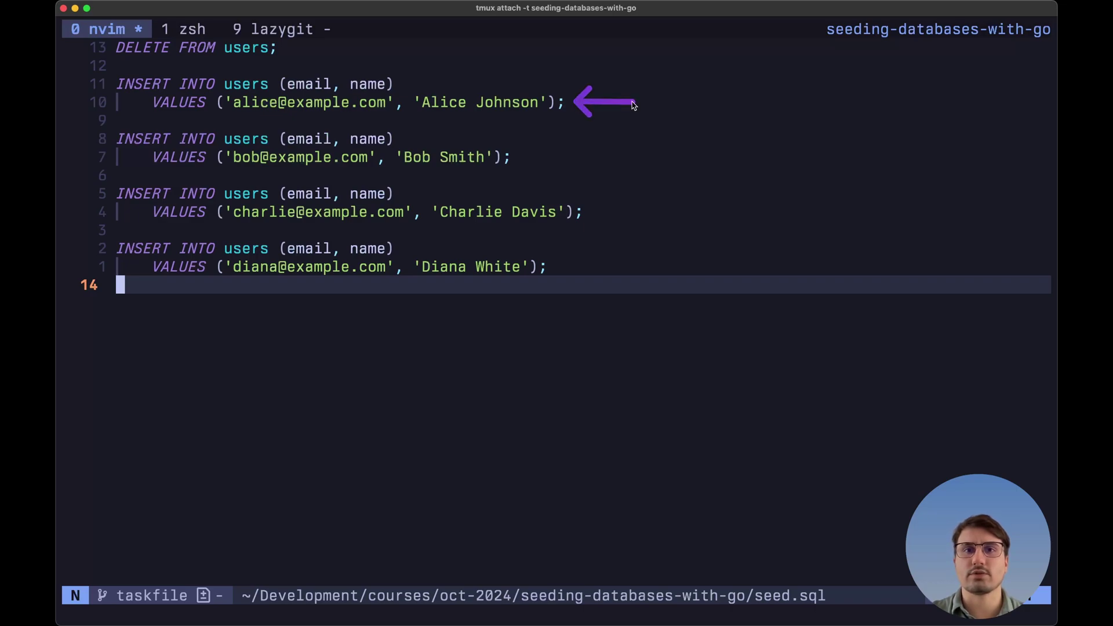
pyautogui.hotkey('ctrl', 'b')
pyautogui.press('1')
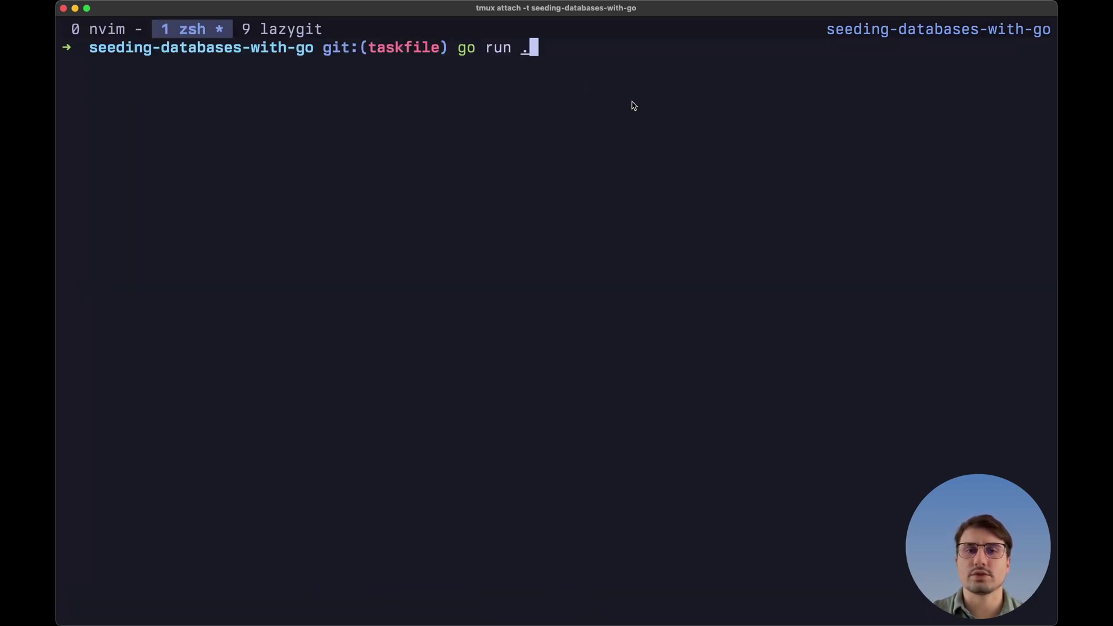
# Run the seed task and the root program, listing four users with ids 1–4.
pyautogui.press('Return')
pyautogui.write('task seed')
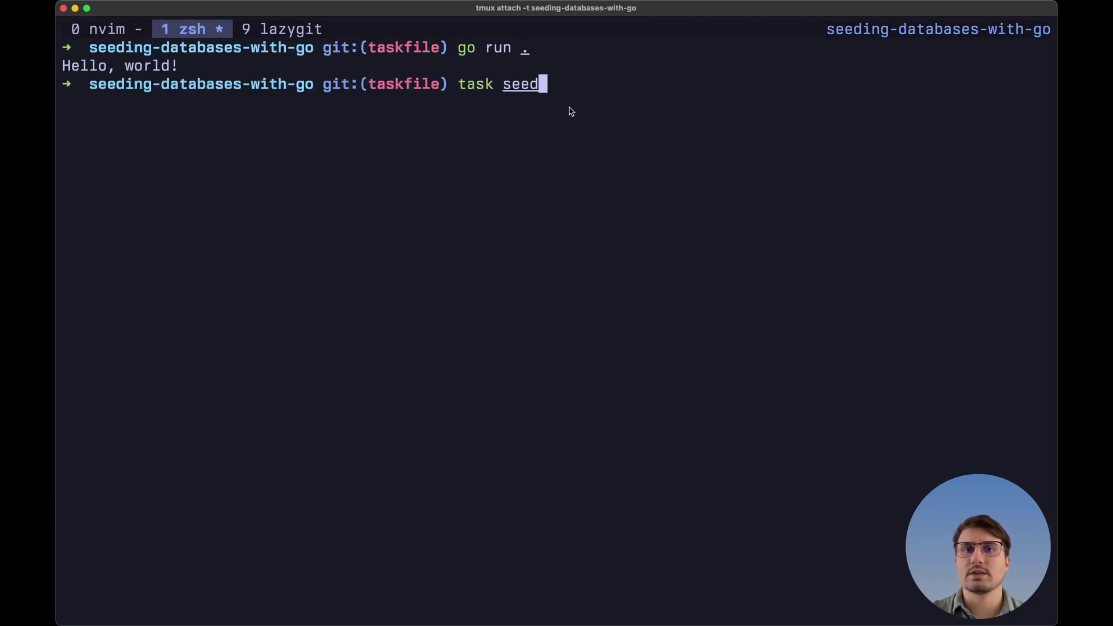
pyautogui.press('Return')
pyautogui.press('Up')
pyautogui.press('Up')
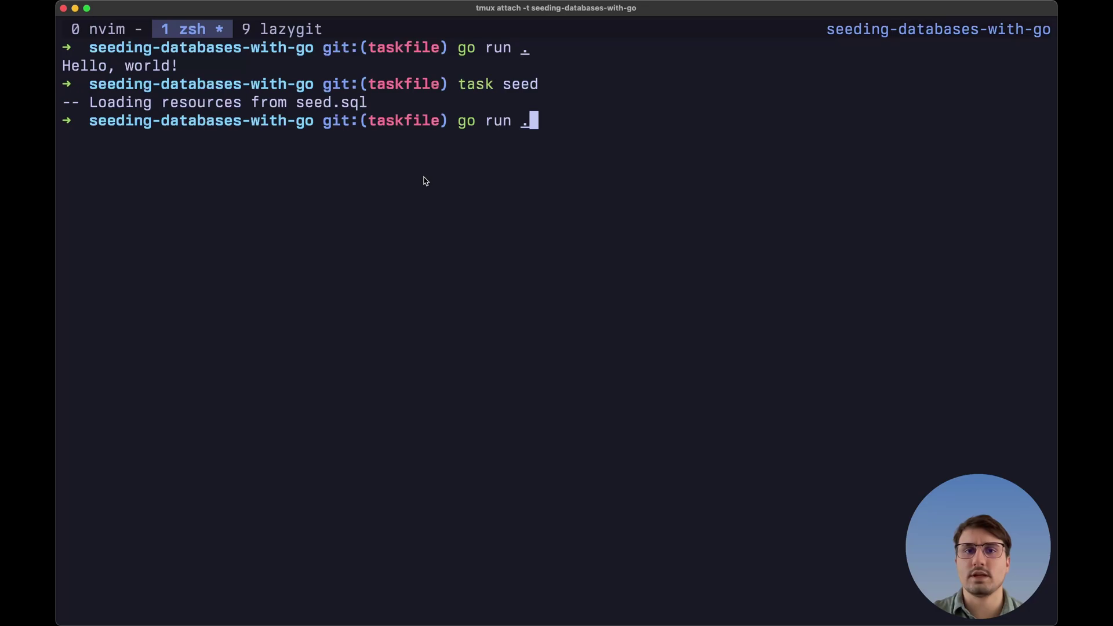
pyautogui.press('Return')
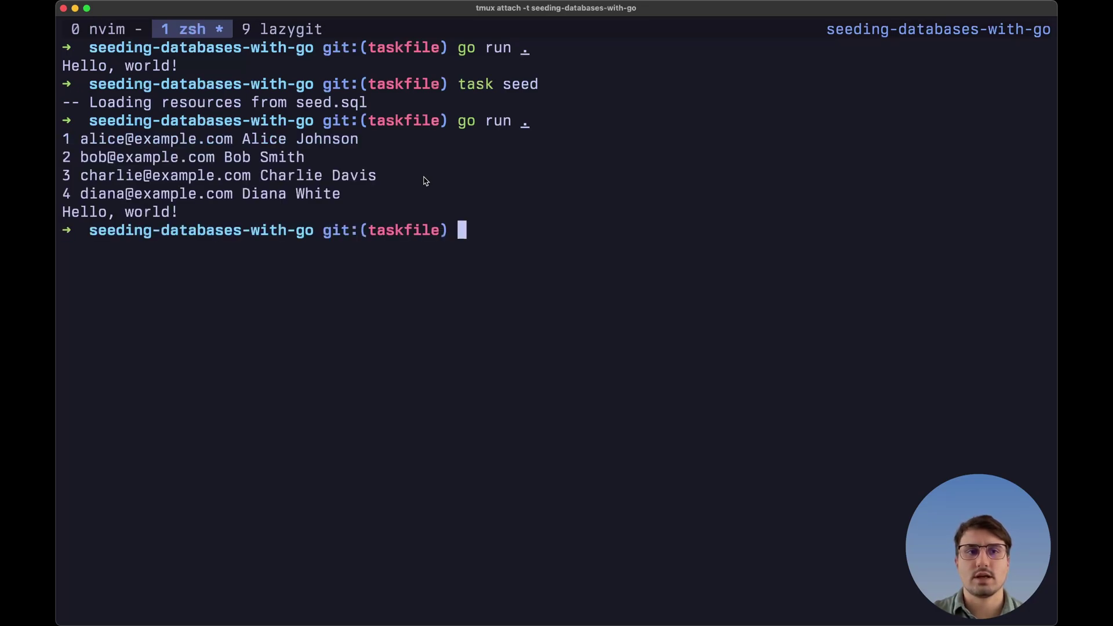
pyautogui.moveTo(392, 170); pyautogui.dragTo(443, 168)
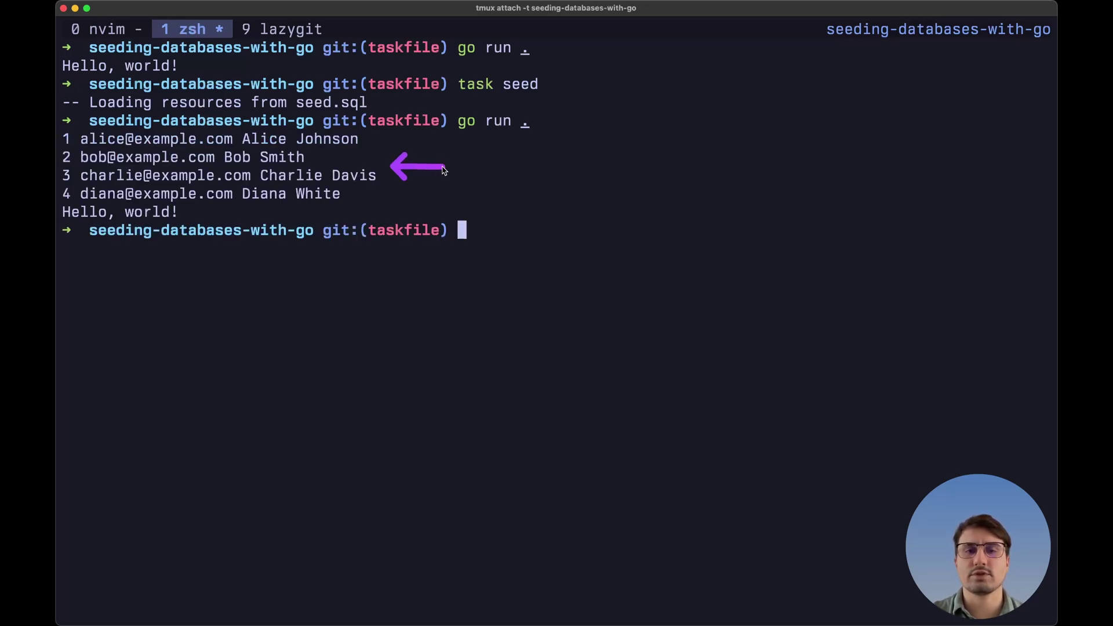
pyautogui.hotkey('ctrl', 'b')
pyautogui.press('0')
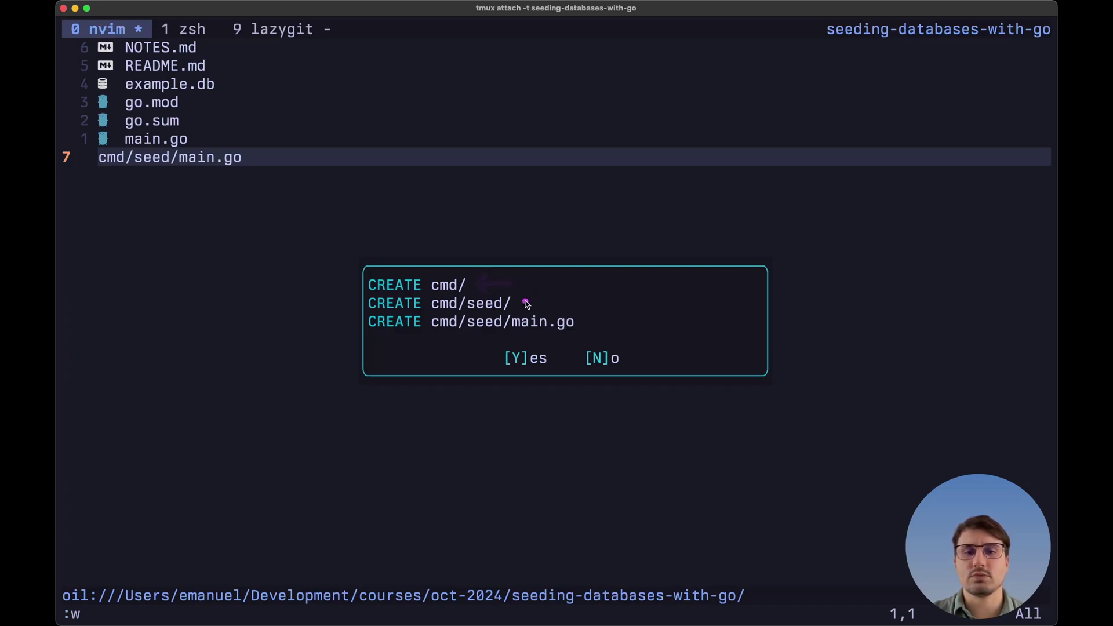
# Create and save cmd/seed/main.go, opening ../../example.db with a deferred close.
pyautogui.moveTo(525, 302); pyautogui.dragTo(554, 305)
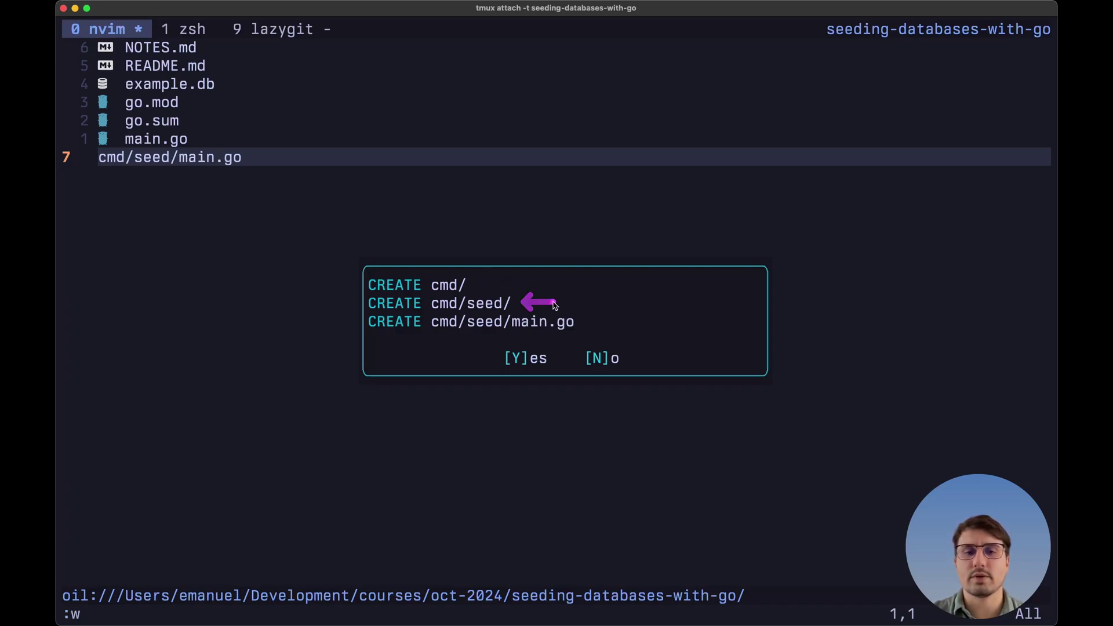
pyautogui.moveTo(580, 323); pyautogui.dragTo(622, 324)
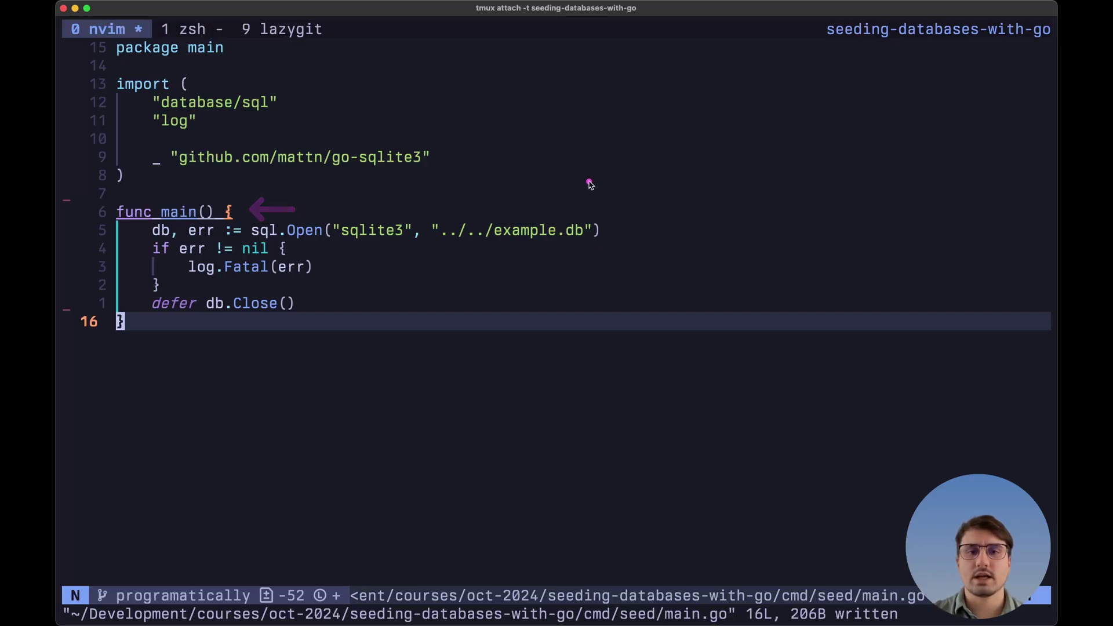
# Add db.Begin(), tx.Exec("delete from users;") with error checks, and a four-user User slice.
pyautogui.moveTo(615, 229); pyautogui.dragTo(658, 230)
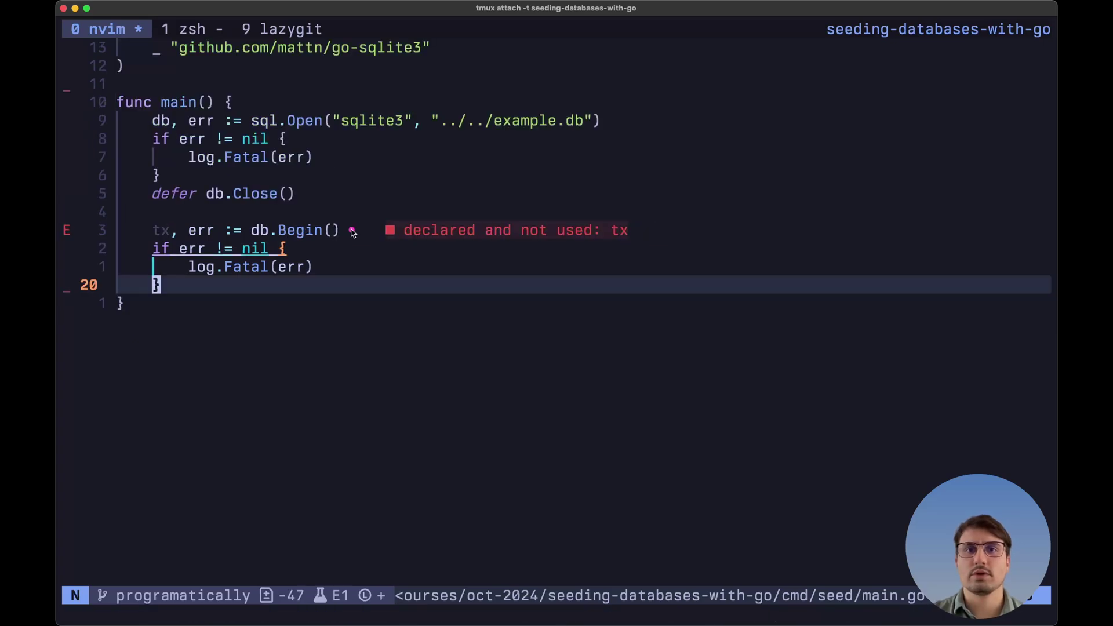
pyautogui.moveTo(352, 232); pyautogui.dragTo(391, 233)
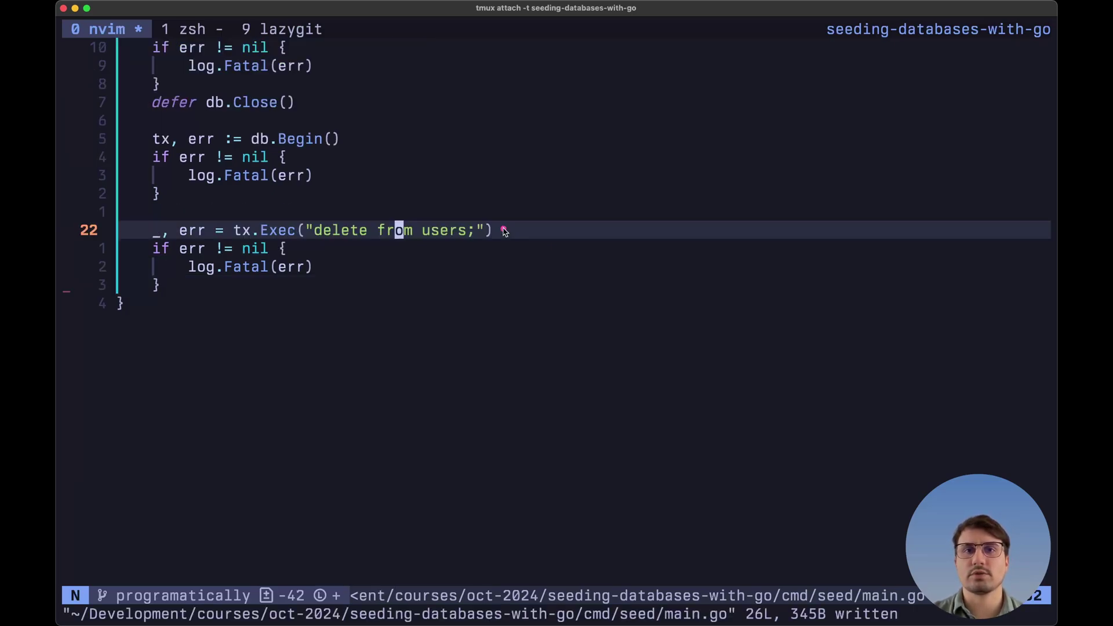
pyautogui.moveTo(504, 231); pyautogui.dragTo(549, 232)
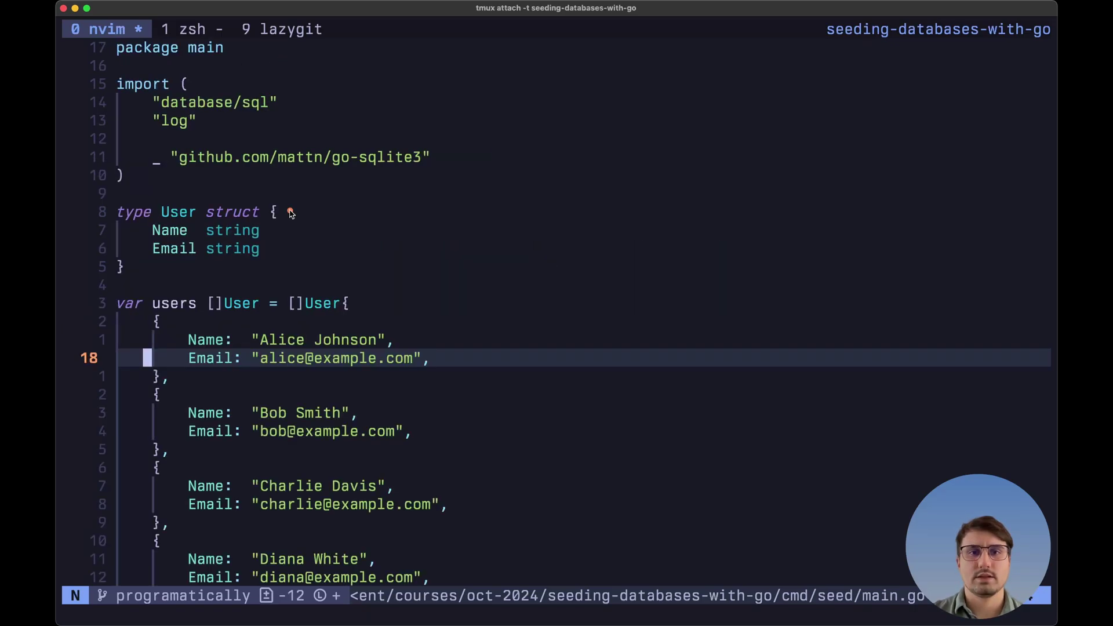
# Add tx.Prepare for the insert, a stmt.Exec loop over users, and tx.Commit().
pyautogui.press('u')
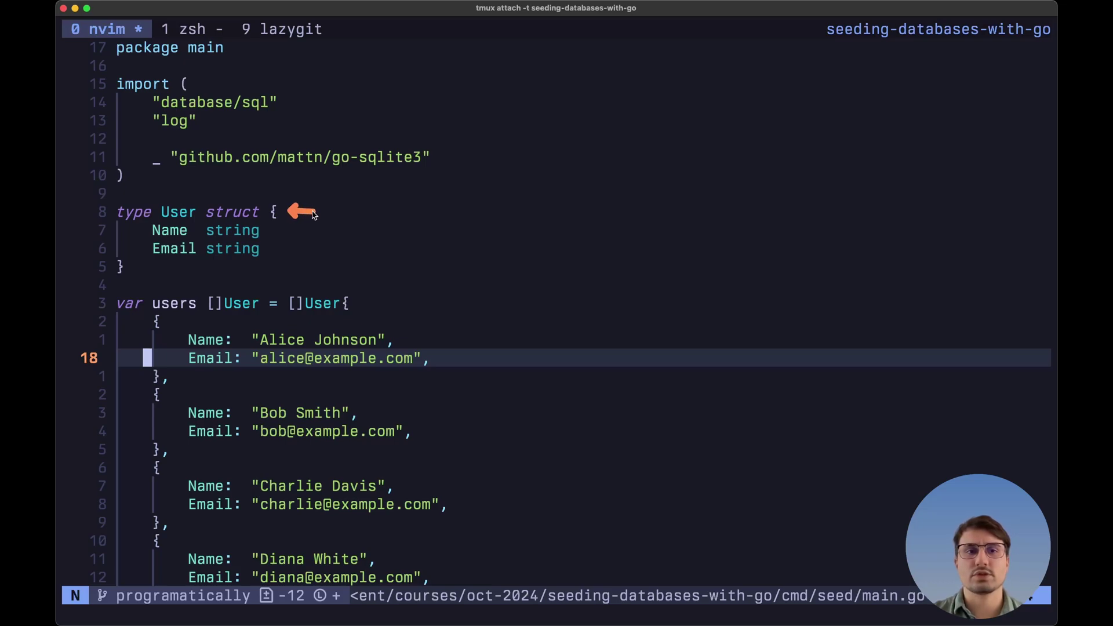
pyautogui.moveTo(277, 230)
pyautogui.mouseDown()
pyautogui.moveTo(311, 231)
pyautogui.moveTo(308, 251)
pyautogui.mouseUp()
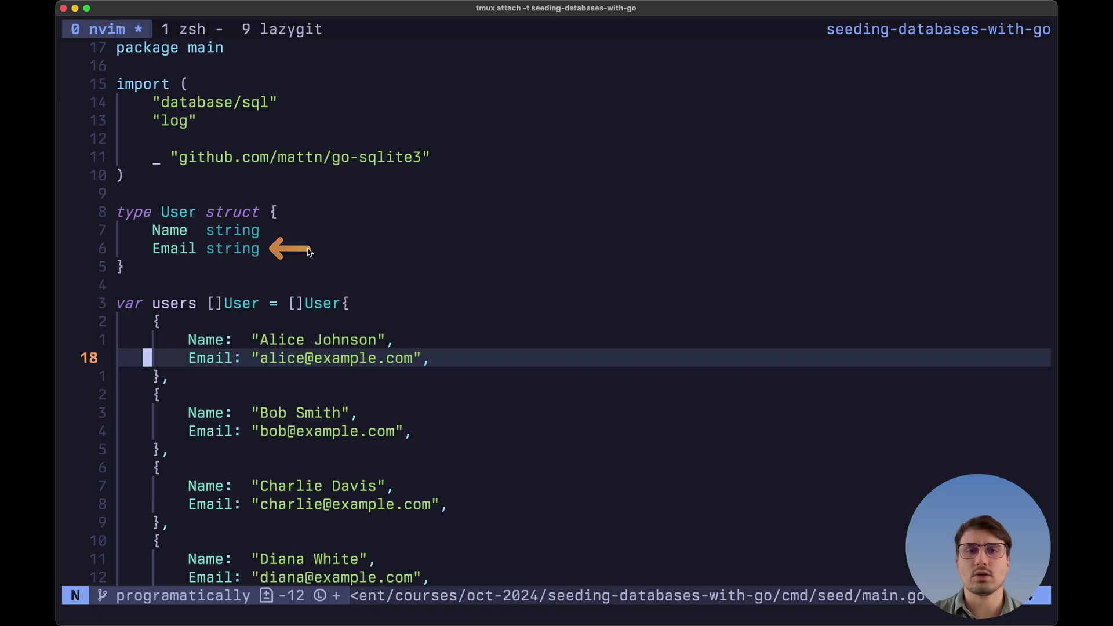
pyautogui.scroll(-2, 420, 224)
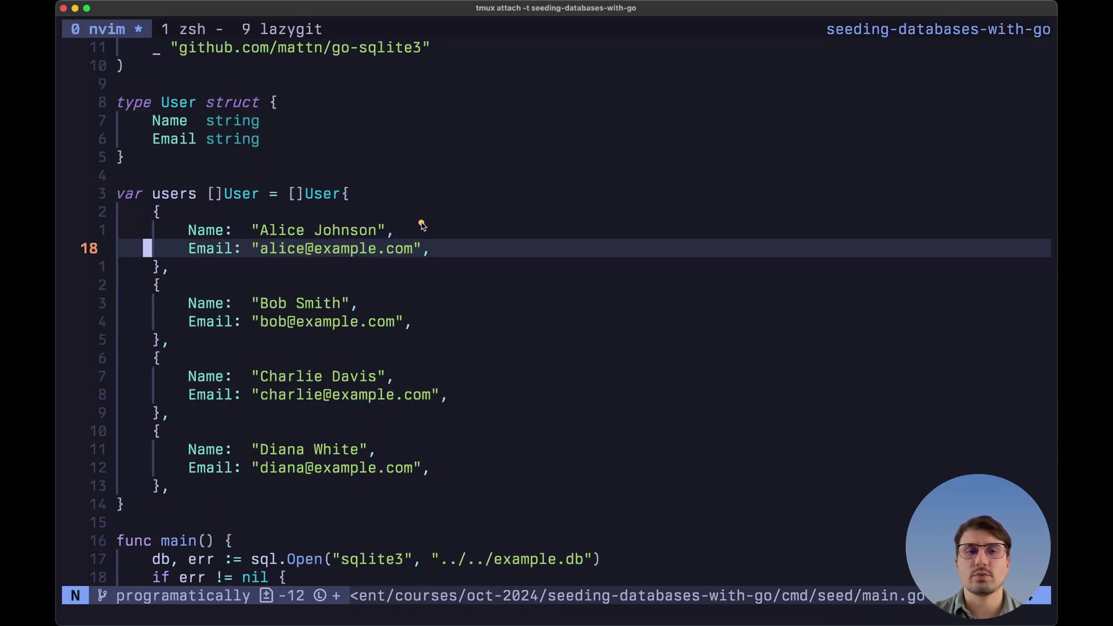
pyautogui.moveTo(420, 225); pyautogui.dragTo(460, 191)
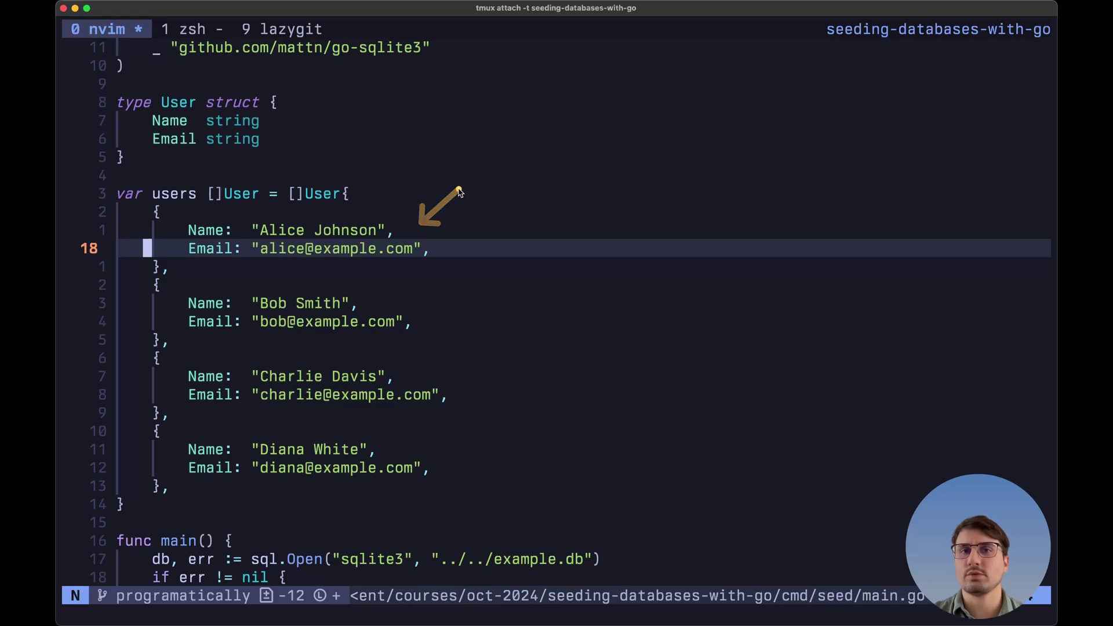
pyautogui.scroll(-11, 390, 357)
pyautogui.click(391, 357)
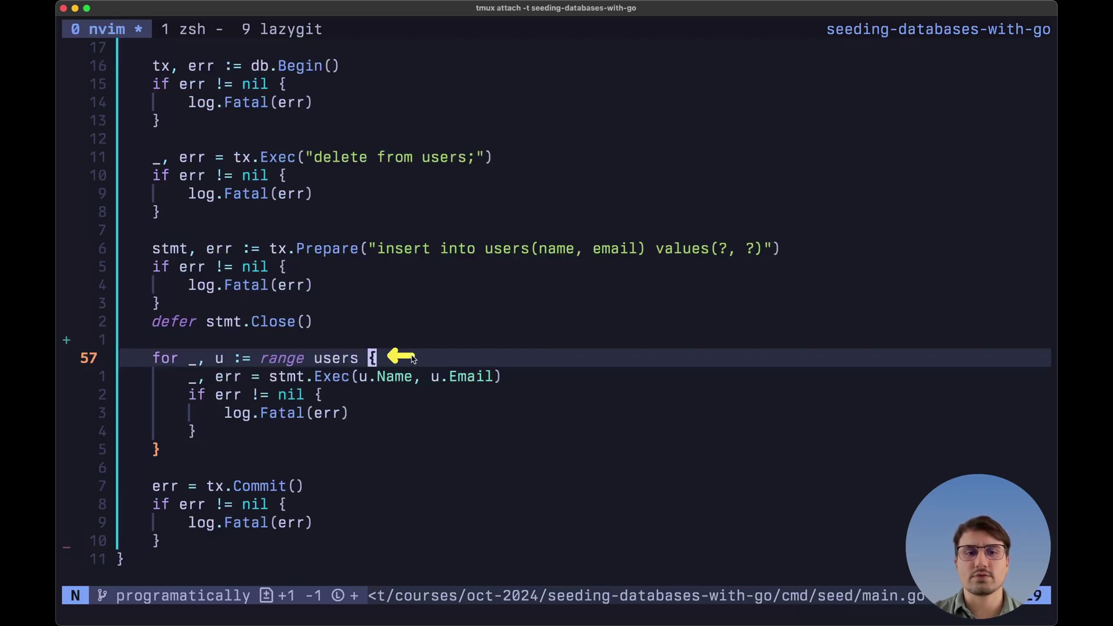
pyautogui.moveTo(391, 357); pyautogui.dragTo(439, 358)
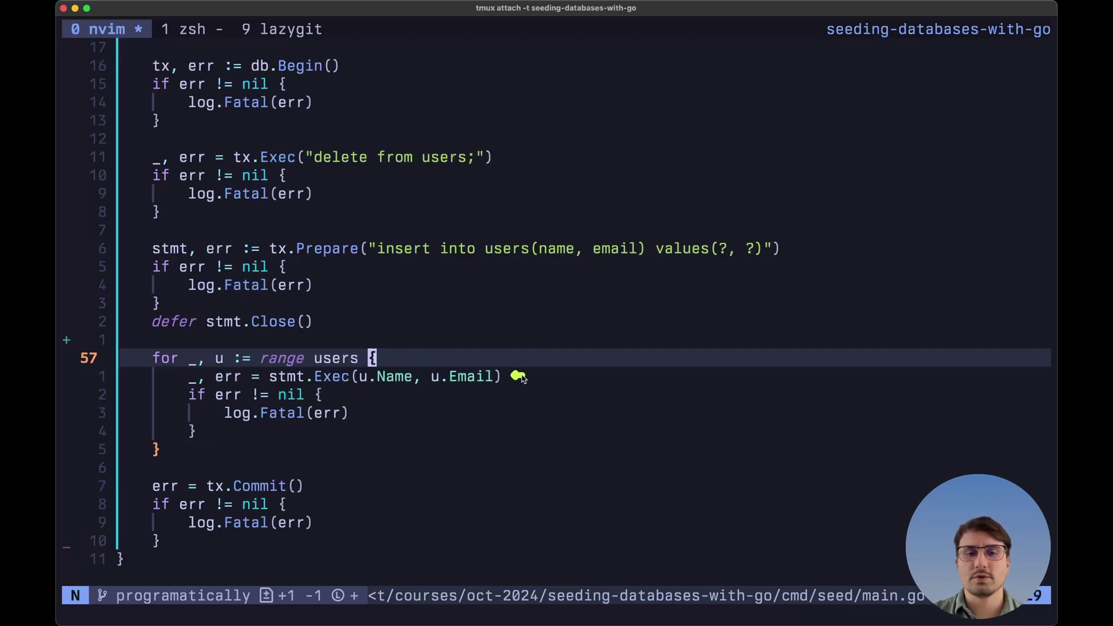
pyautogui.moveTo(514, 376); pyautogui.dragTo(565, 376)
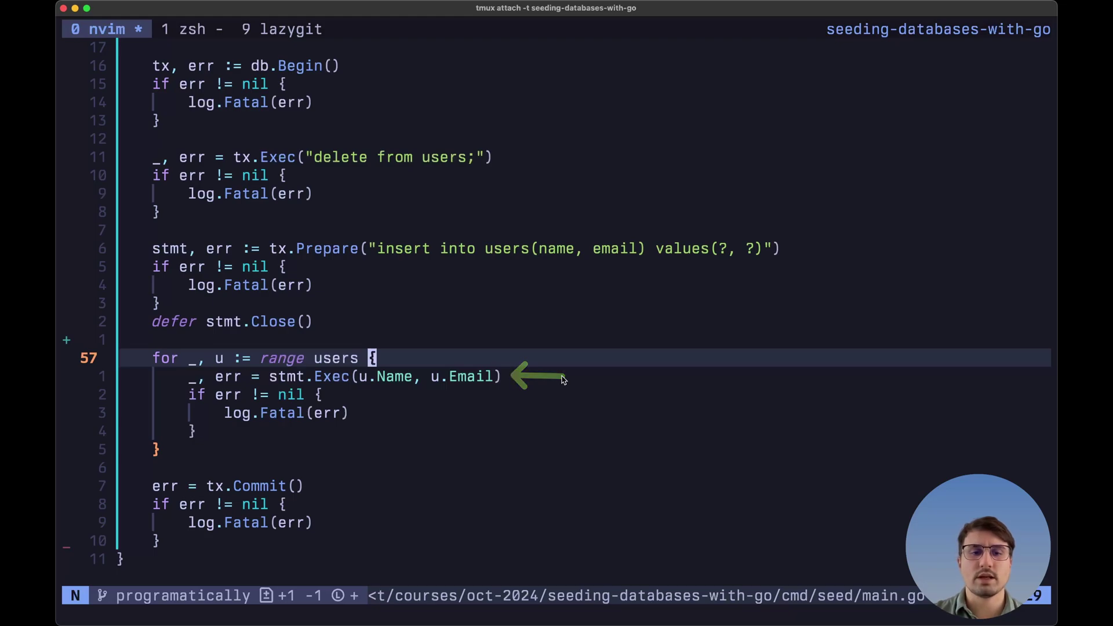
pyautogui.moveTo(314, 487); pyautogui.dragTo(352, 489)
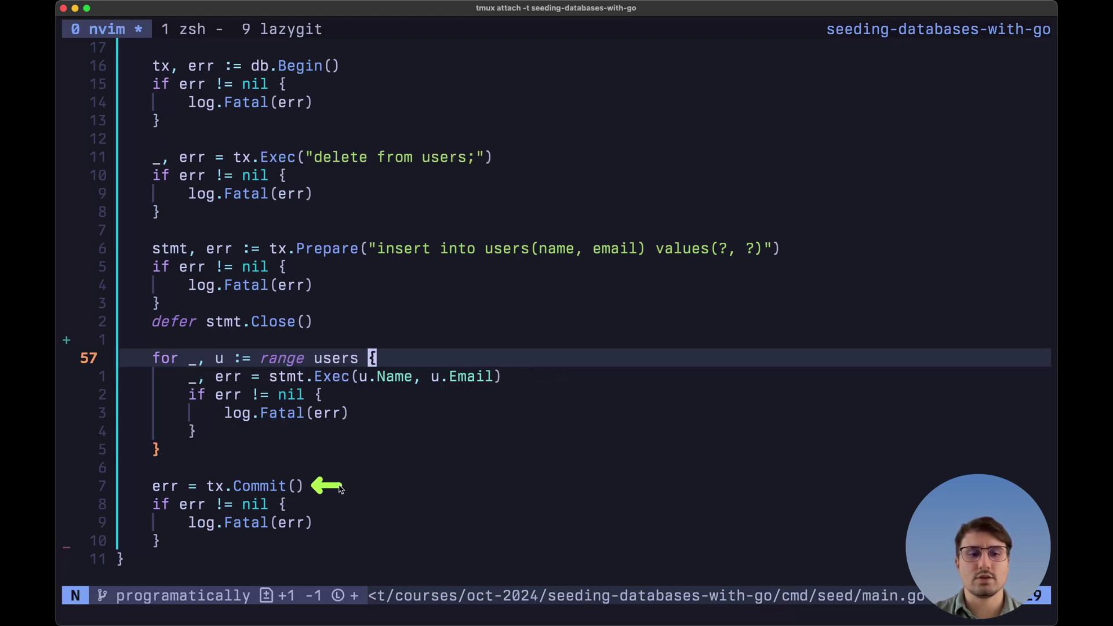
# Run the seeder from cmd/seed, then relist Alice, Bob, Charlie and Diana with ids 5–8.
pyautogui.hotkey('ctrl', 'b')
pyautogui.press('1')
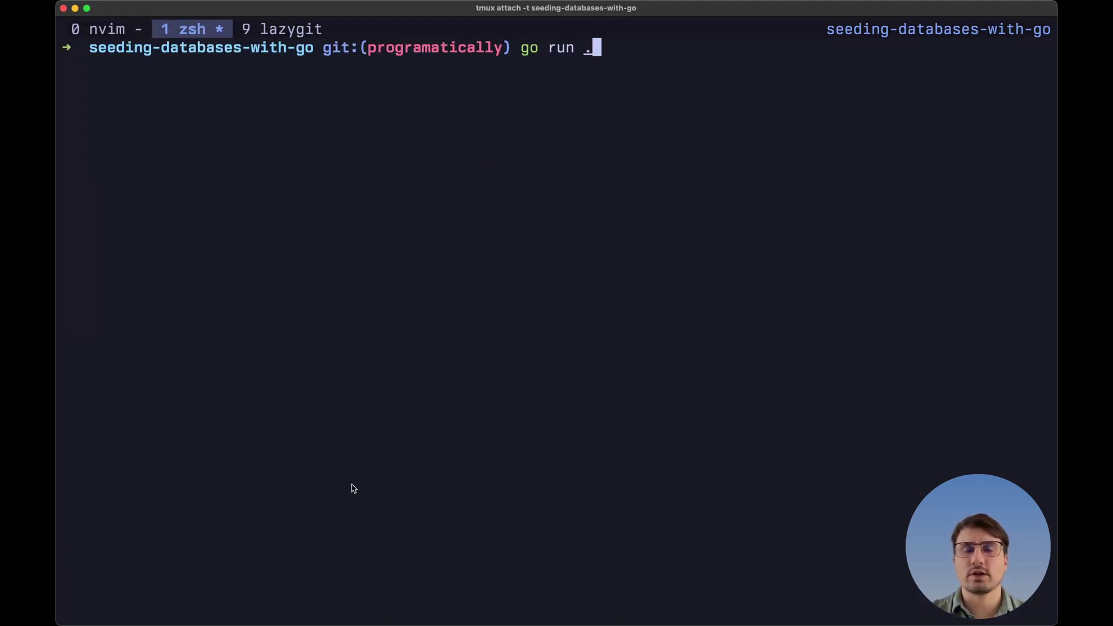
pyautogui.press('Return')
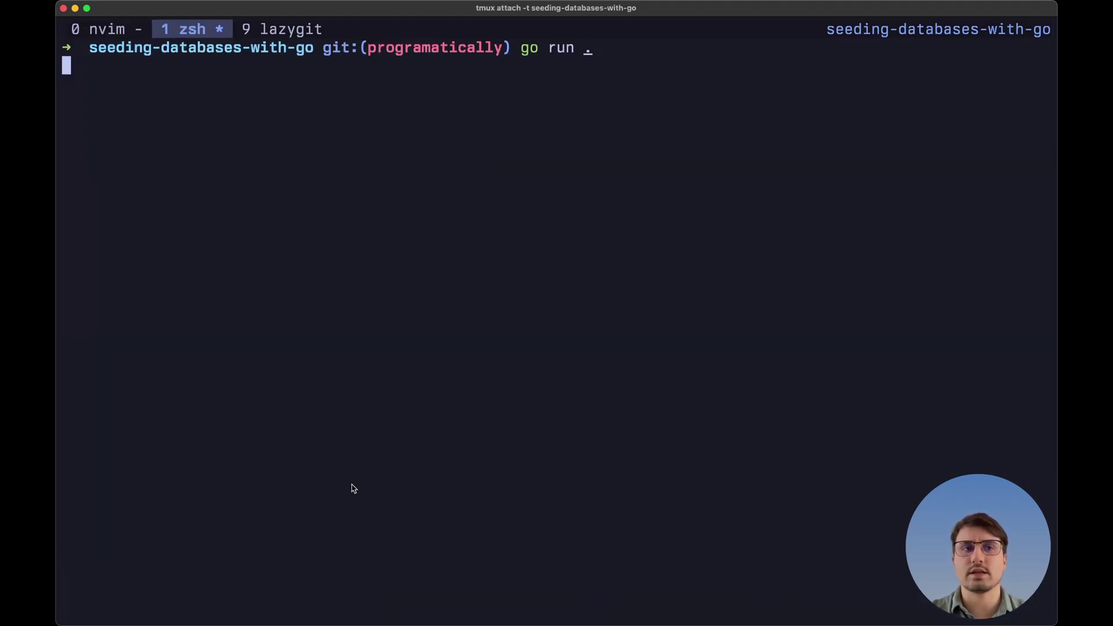
pyautogui.write('cd cmd/seed/')
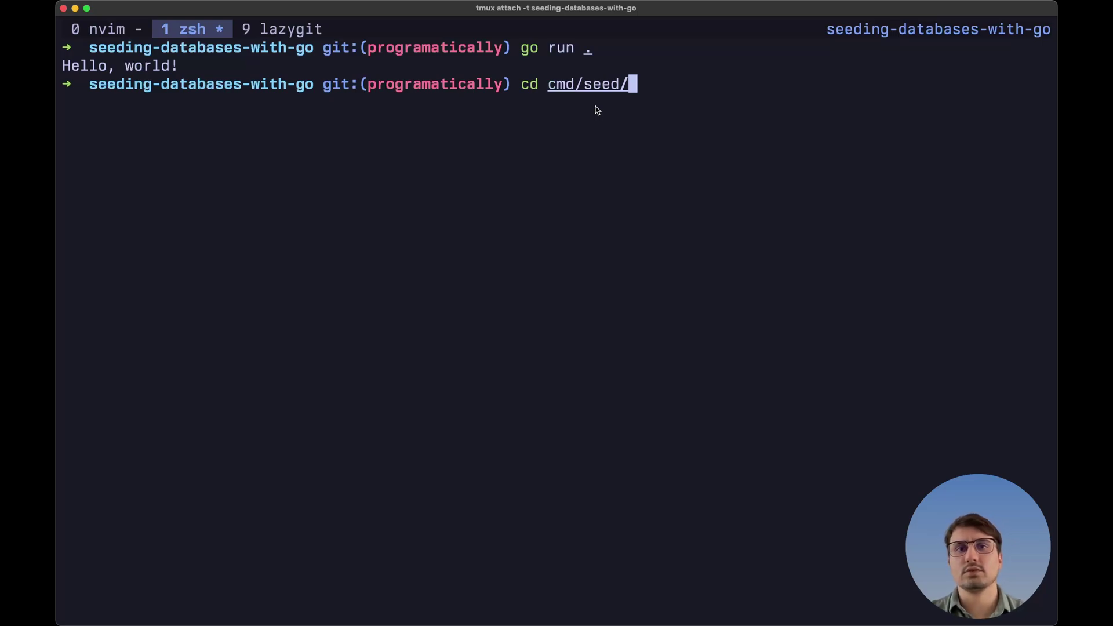
pyautogui.press('Return')
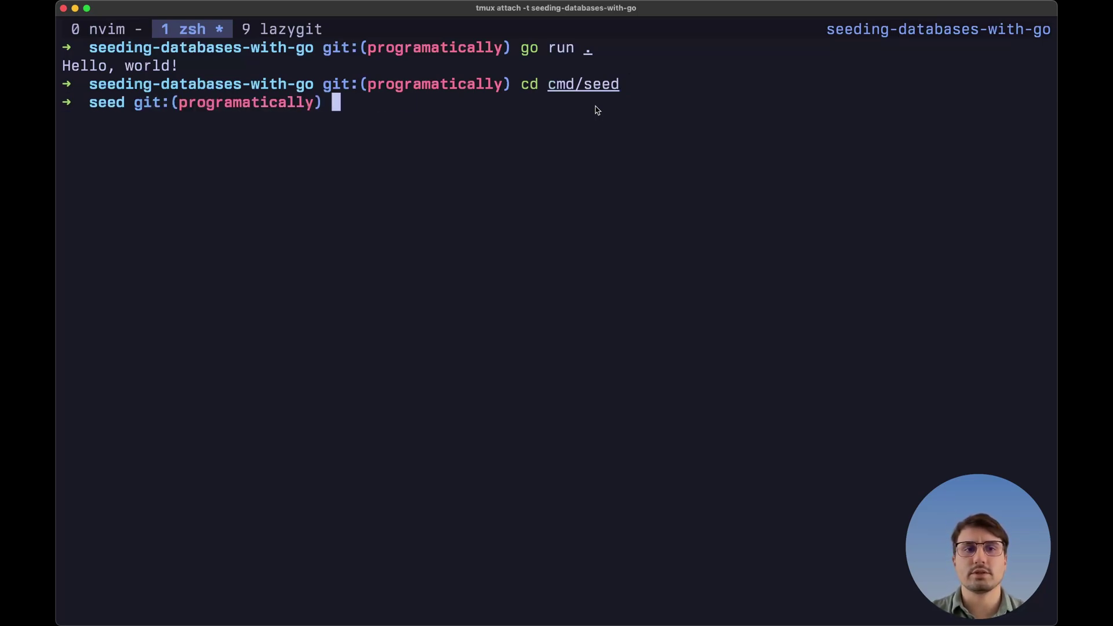
pyautogui.write('go run .')
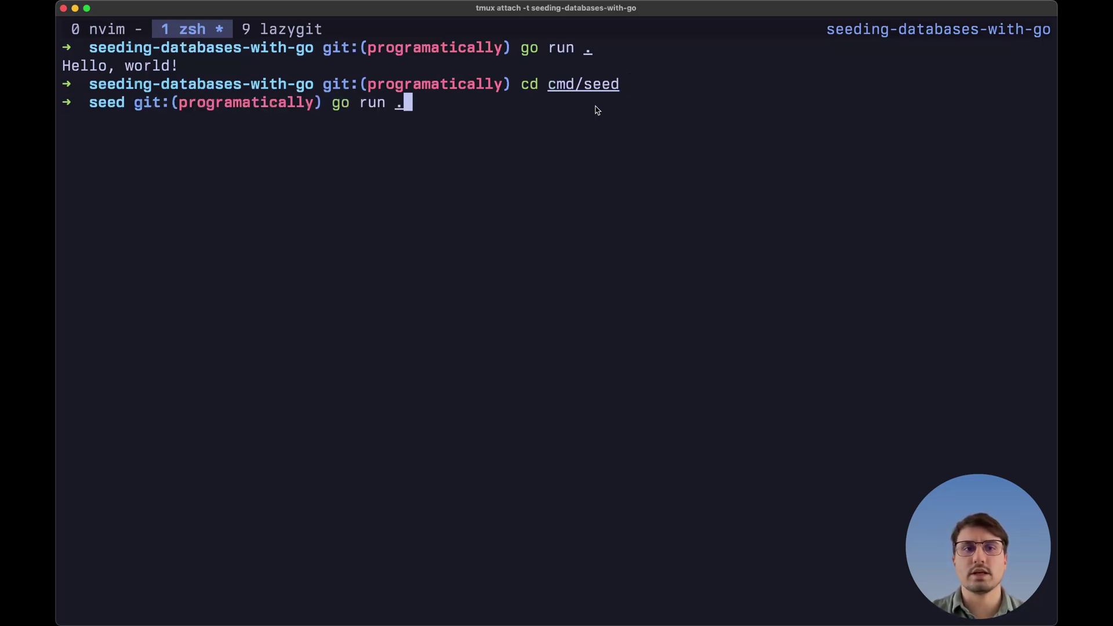
pyautogui.press('Return')
pyautogui.write('cd ../..')
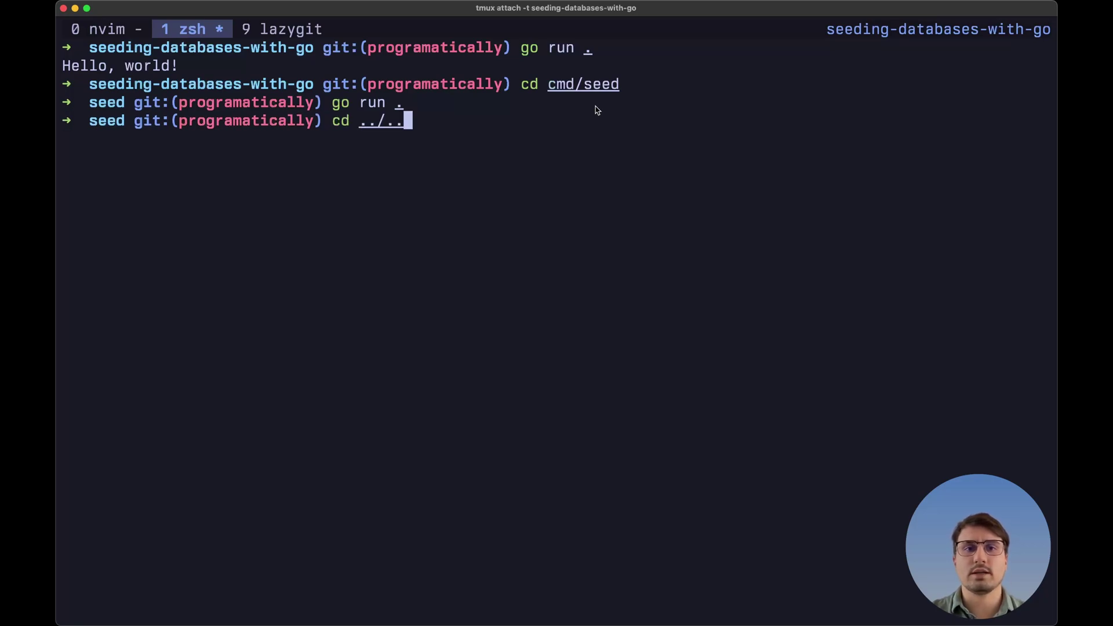
pyautogui.press('Return')
pyautogui.write('go run .')
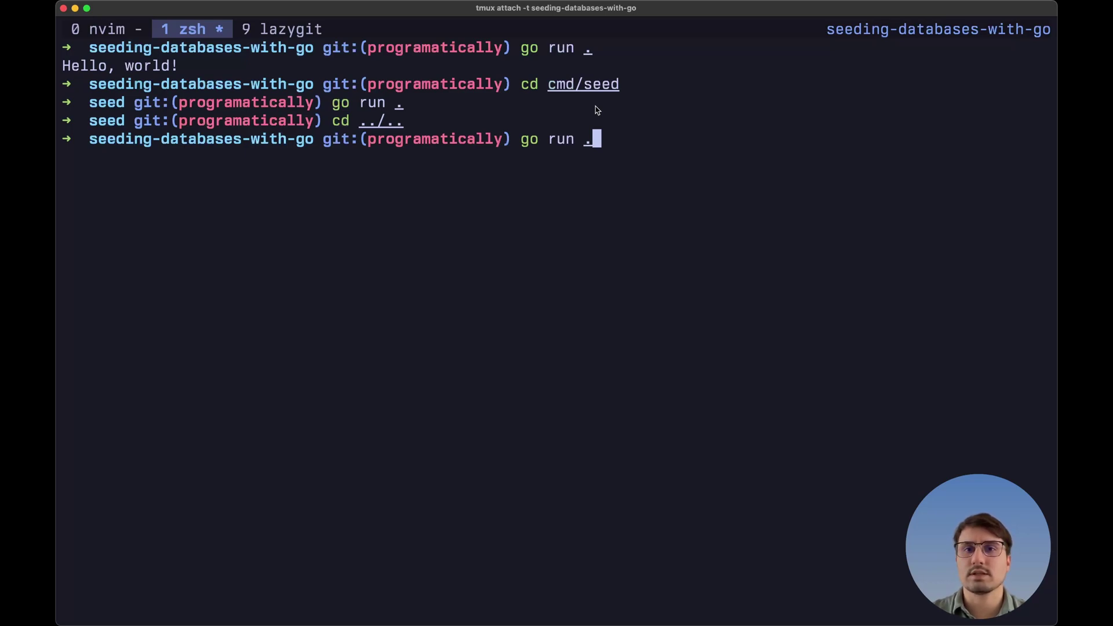
pyautogui.press('Return')
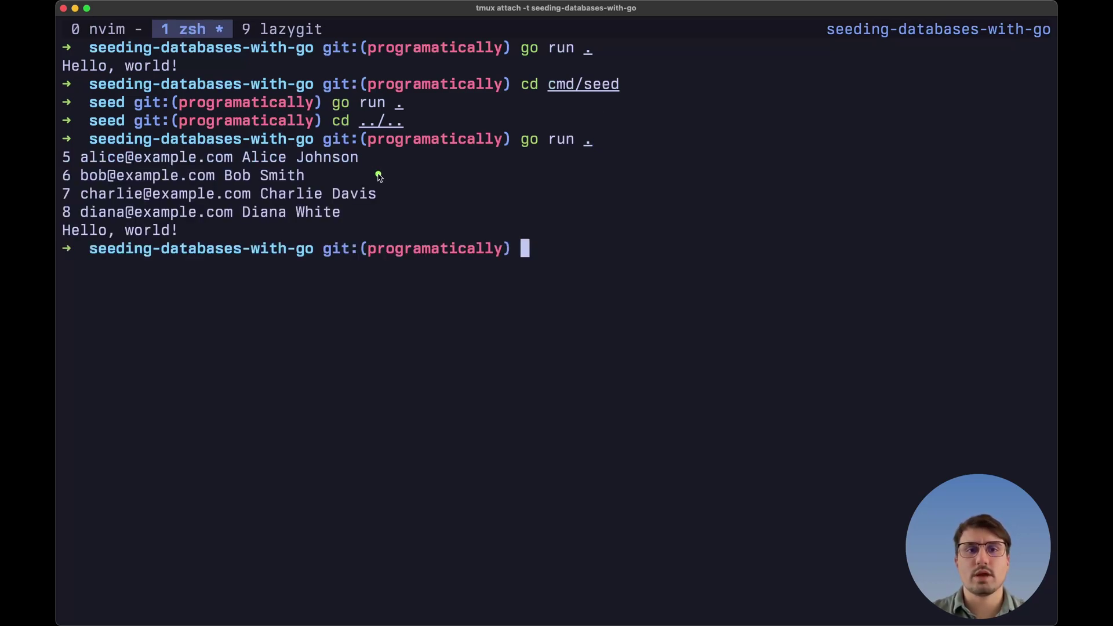
pyautogui.moveTo(379, 177); pyautogui.dragTo(432, 162)
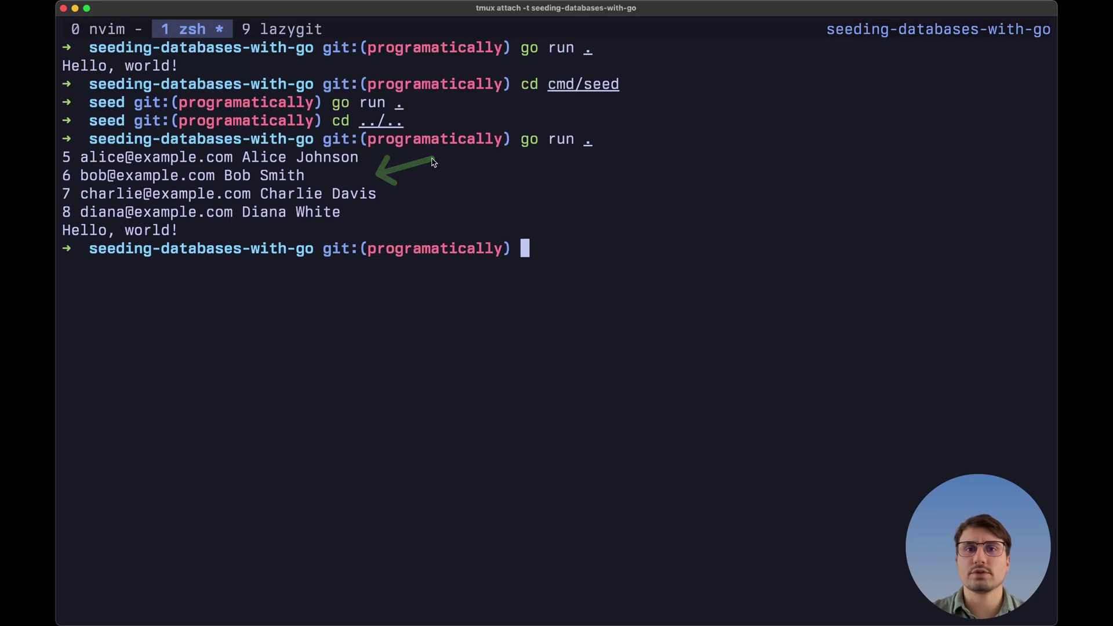